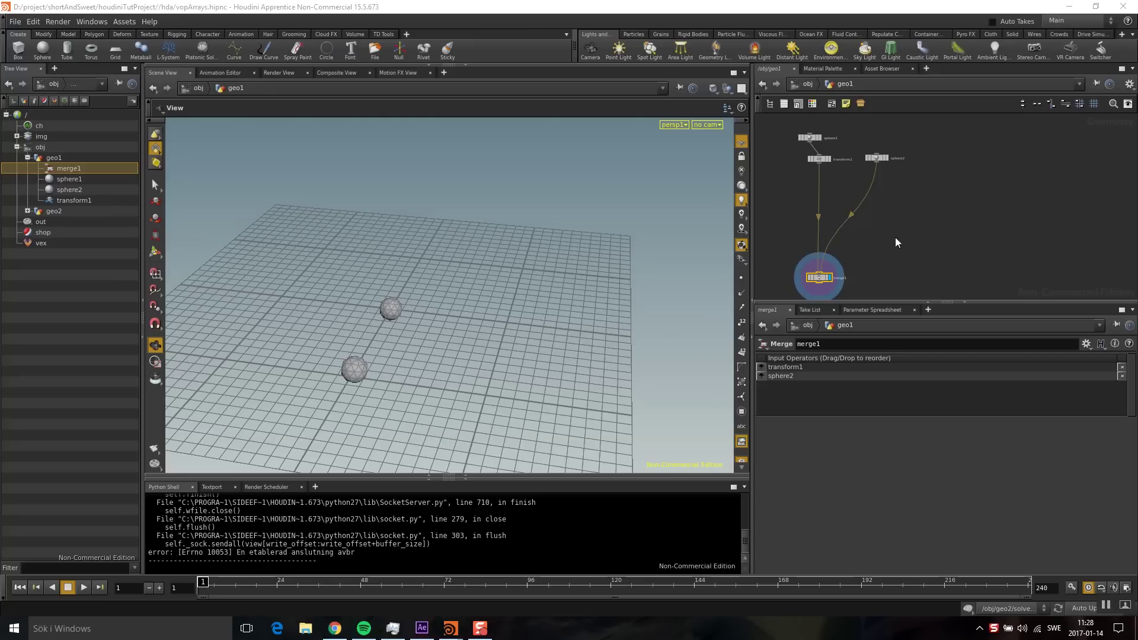
# Play the two-sphere animation and frame the upper nodes of the geo1 network.
pyautogui.click(81, 588)
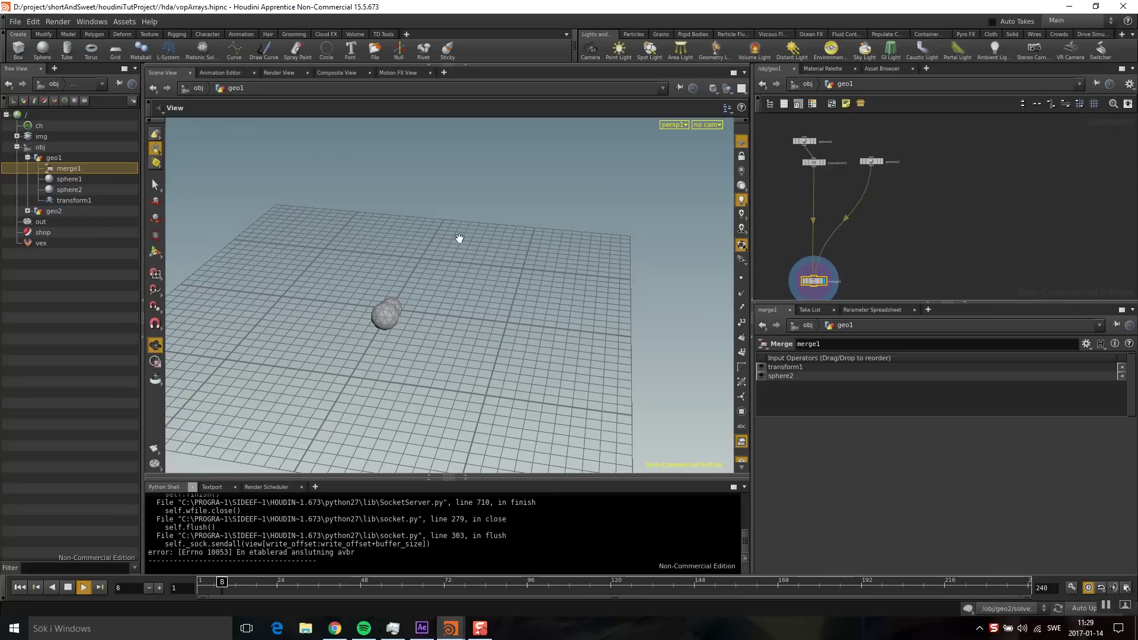
pyautogui.moveTo(925, 219); pyautogui.dragTo(964, 277, button='middle')
pyautogui.scroll(3, 944, 195)
pyautogui.moveTo(941, 241)
pyautogui.mouseDown(button='middle')
pyautogui.moveTo(966, 180)
pyautogui.moveTo(952, 236)
pyautogui.mouseUp(button='middle')
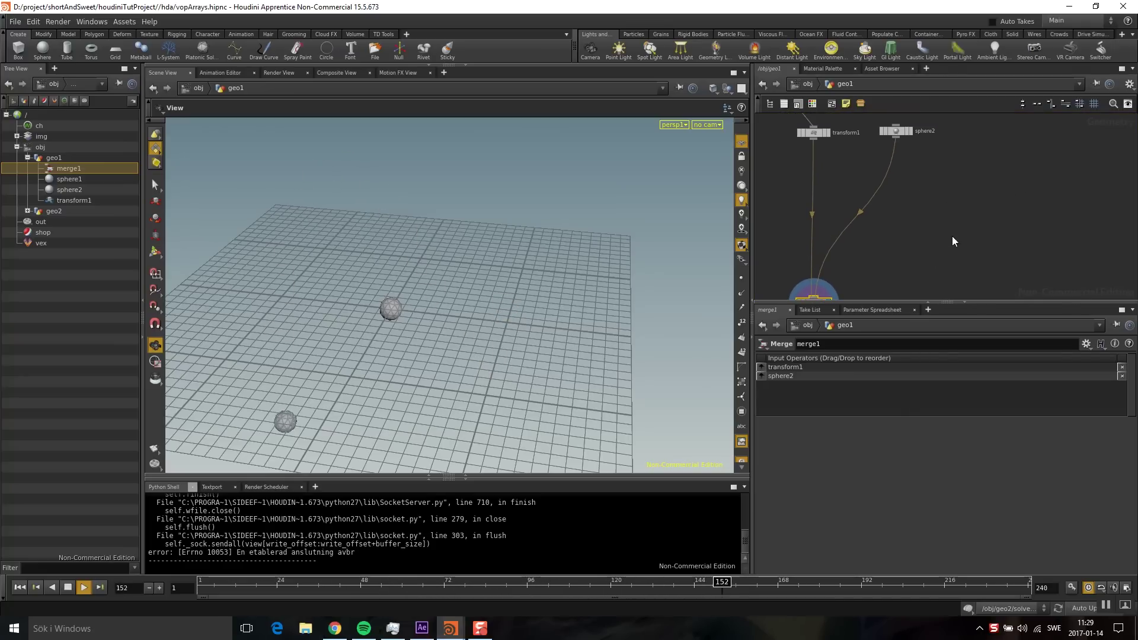
pyautogui.press('Tab')
# Add a Solver node, solver1, and stop playback at frame 115.
pyautogui.write('solver')
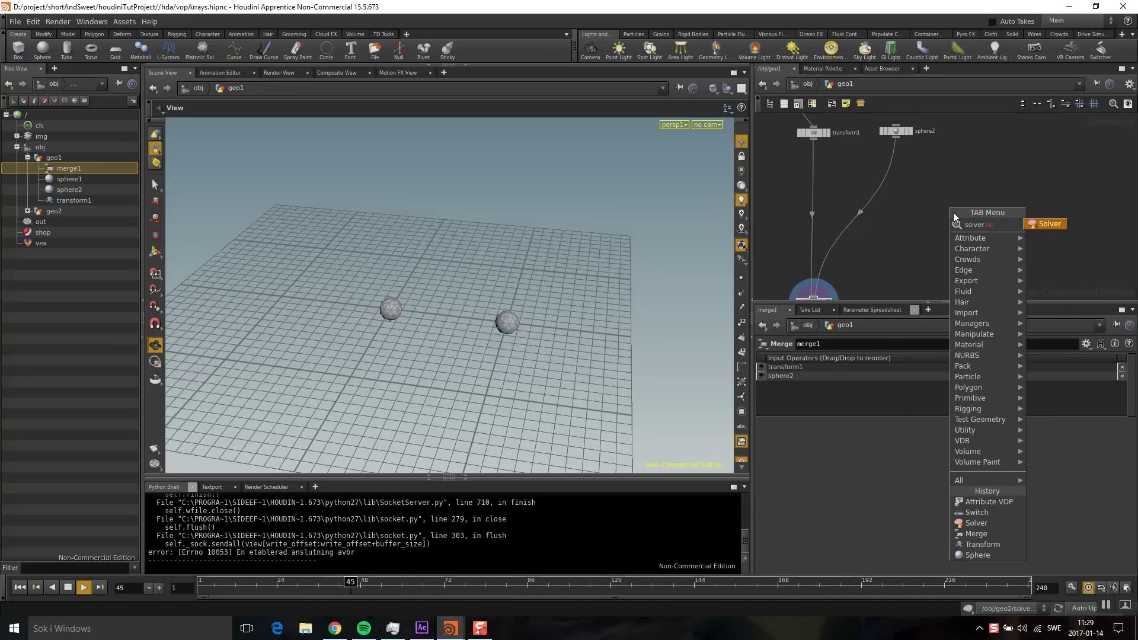
pyautogui.click(1037, 228)
pyautogui.click(932, 216)
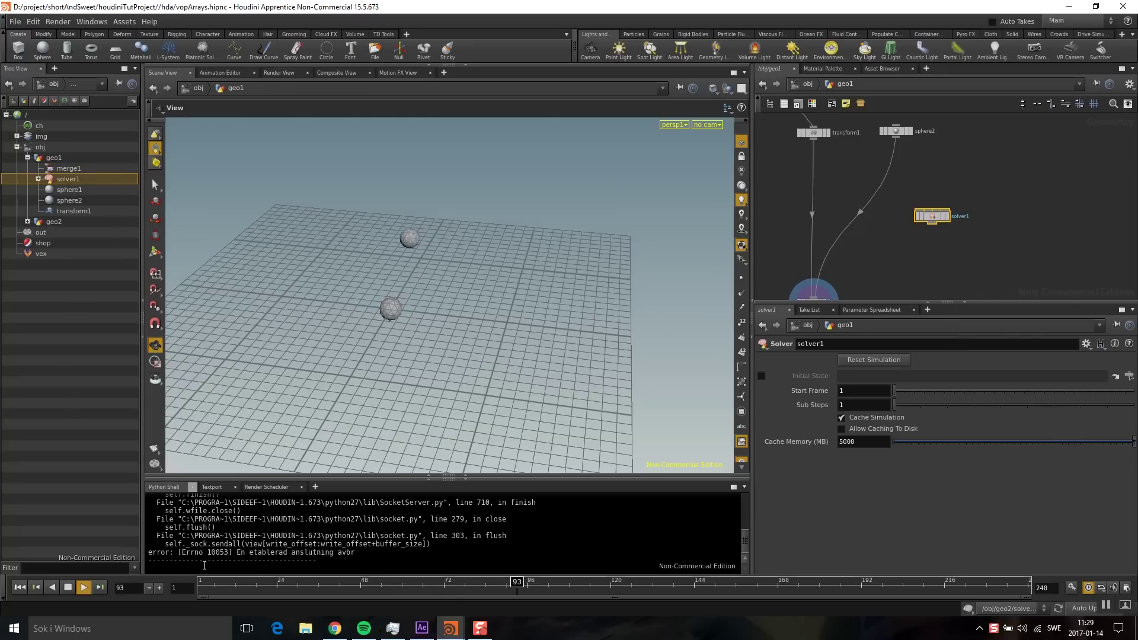
pyautogui.click(85, 587)
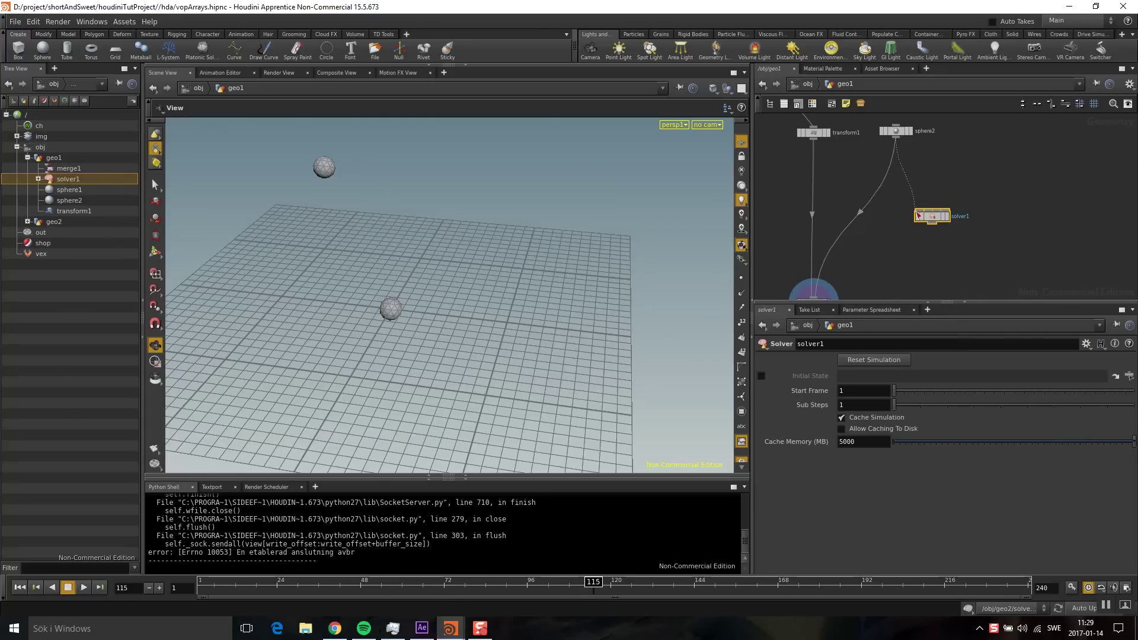
# Wire sphere2 and transform1 into solver1 and go inside its network.
pyautogui.moveTo(894, 136); pyautogui.dragTo(915, 222)
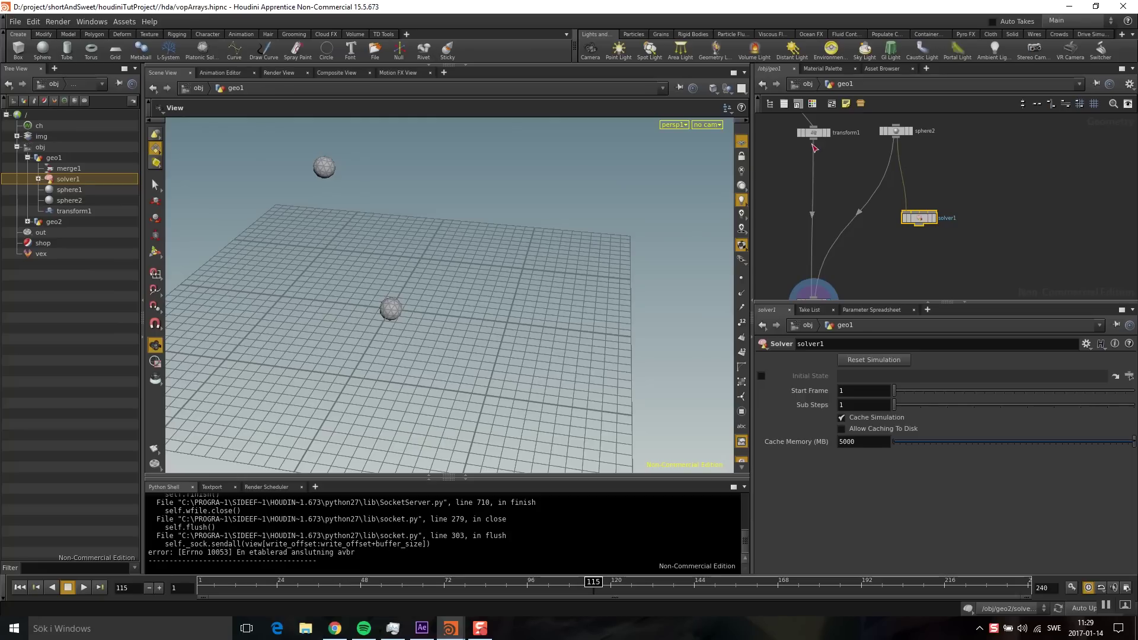
pyautogui.moveTo(816, 143); pyautogui.dragTo(915, 216)
pyautogui.doubleClick(915, 216)
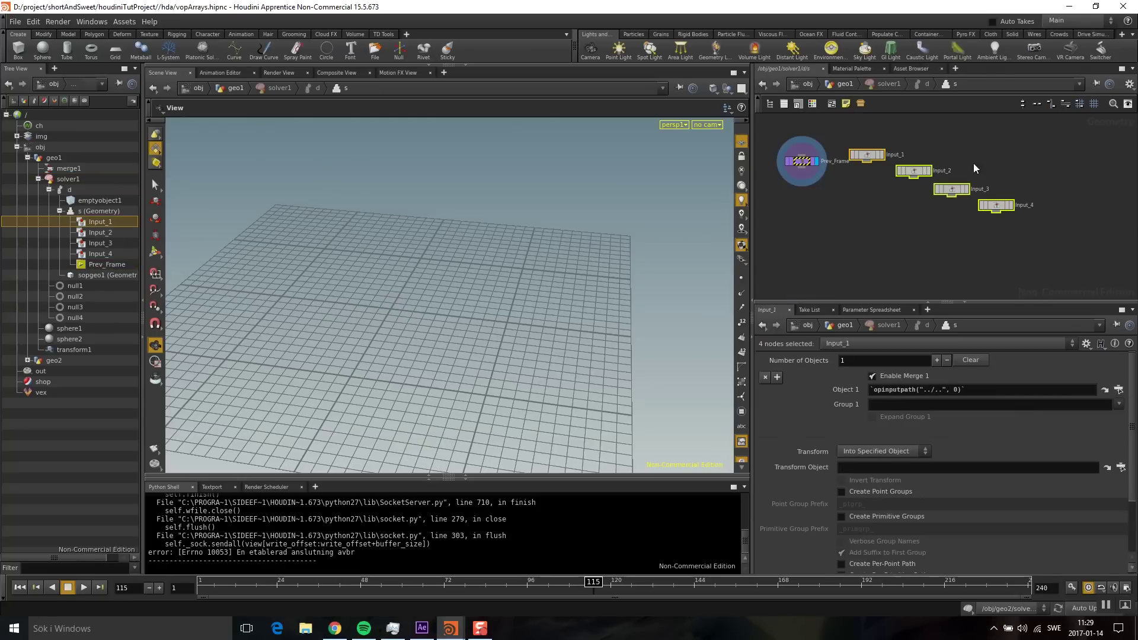
# Nudge Prev_Frame left, zoom in, and place a new switch1 node beside it.
pyautogui.moveTo(801, 161); pyautogui.dragTo(785, 154)
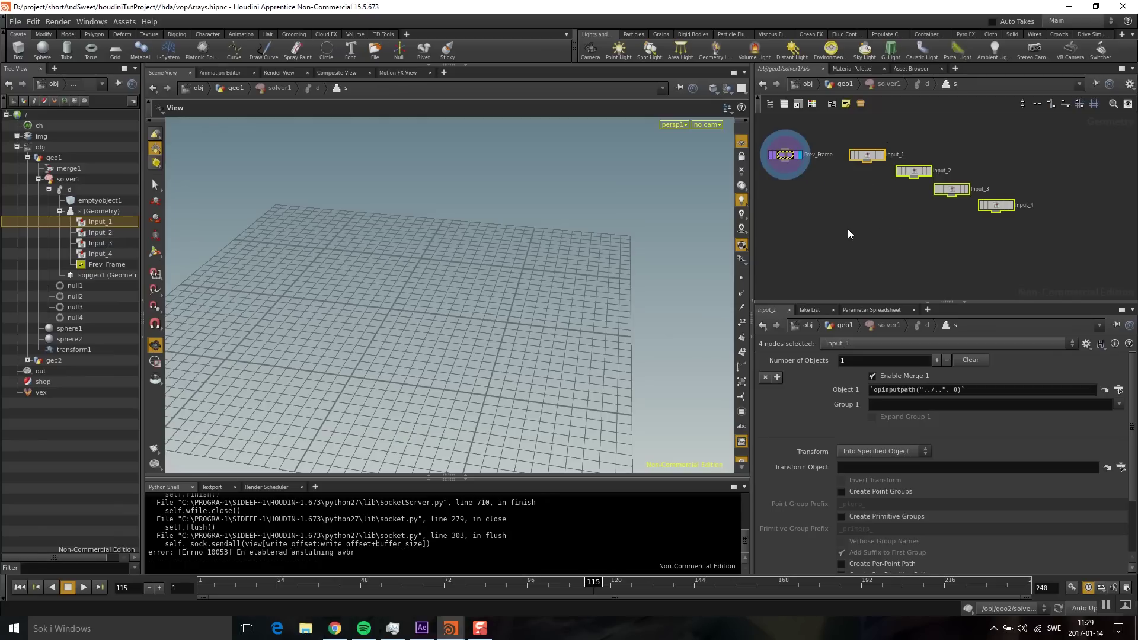
pyautogui.scroll(3, 855, 204)
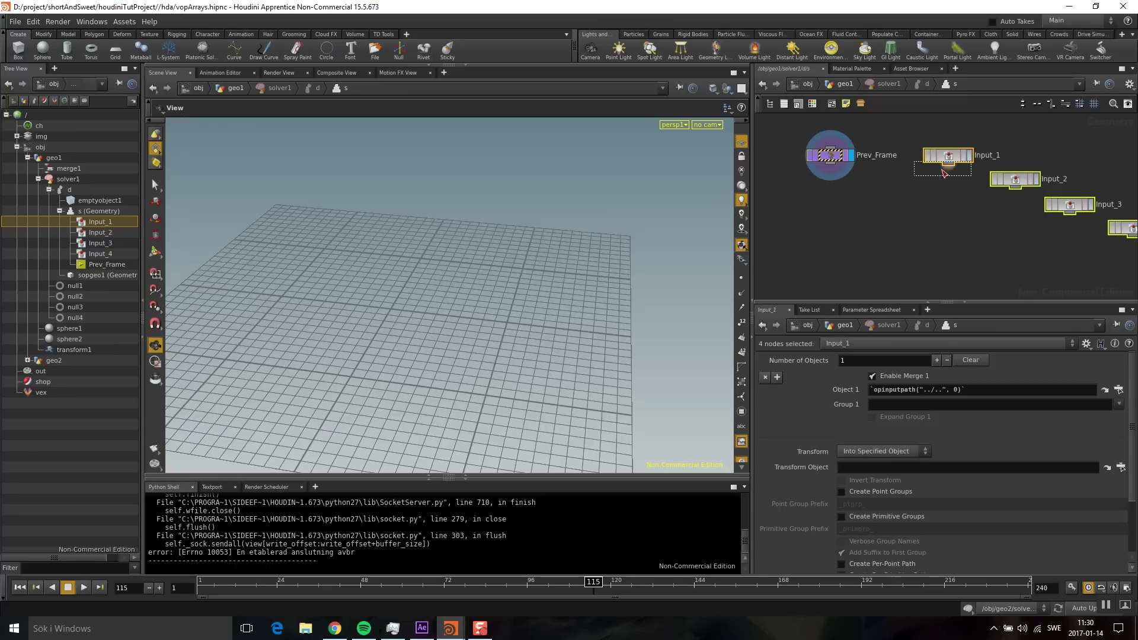
pyautogui.click(867, 218)
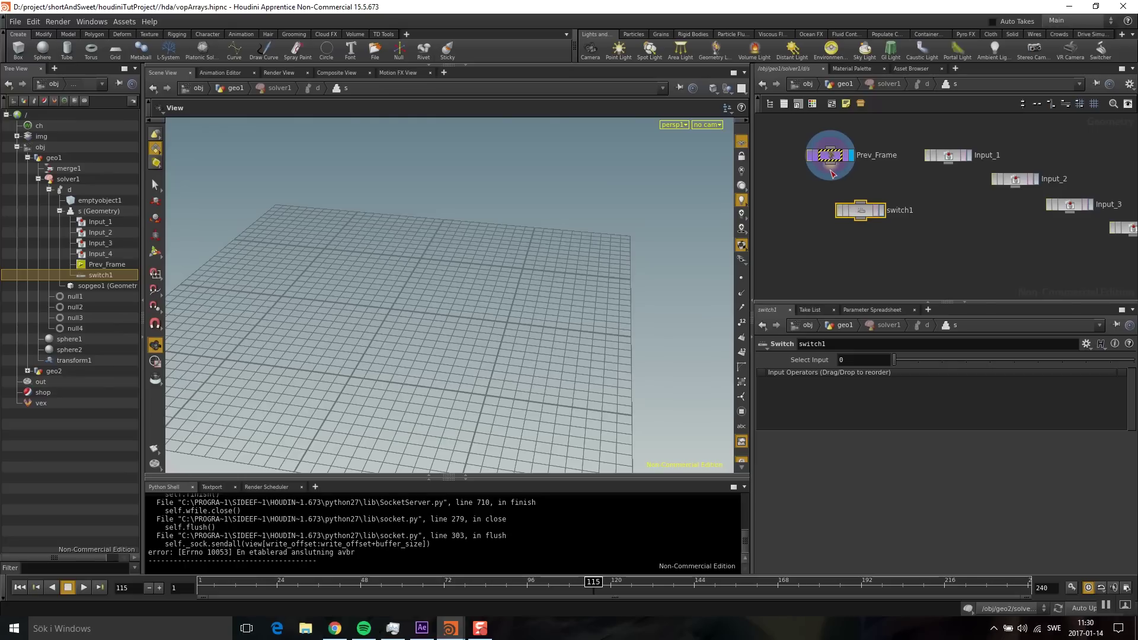
# Wire Prev_Frame and Input_1 into switch1 and set it to output Input_1.
pyautogui.moveTo(853, 199); pyautogui.dragTo(857, 205)
pyautogui.moveTo(949, 161); pyautogui.dragTo(857, 206)
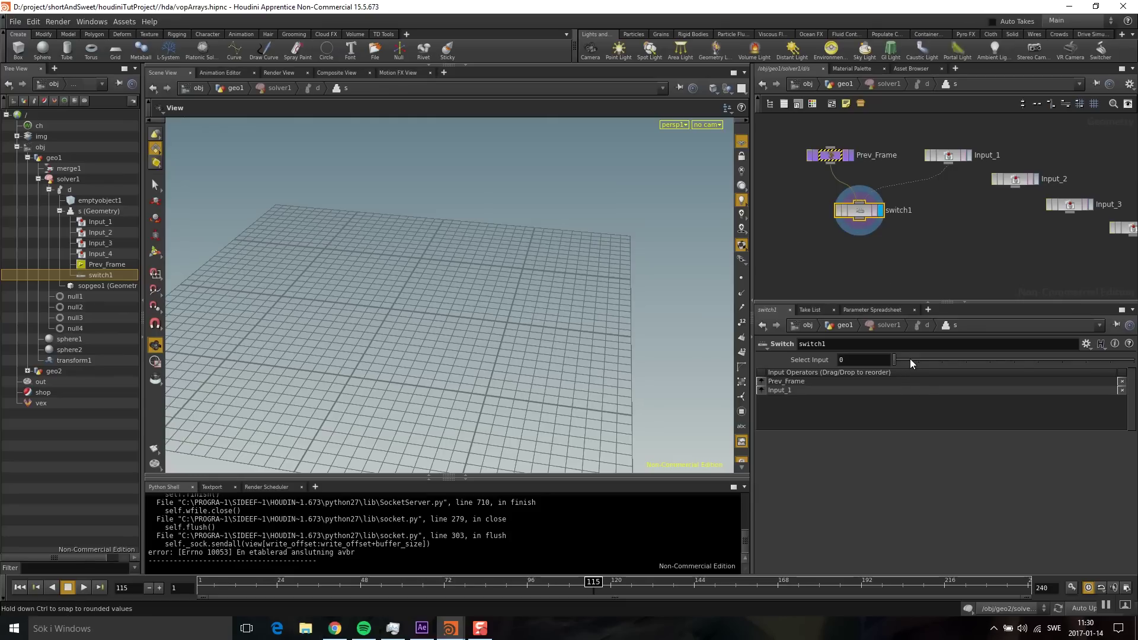
pyautogui.moveTo(909, 359); pyautogui.dragTo(879, 352)
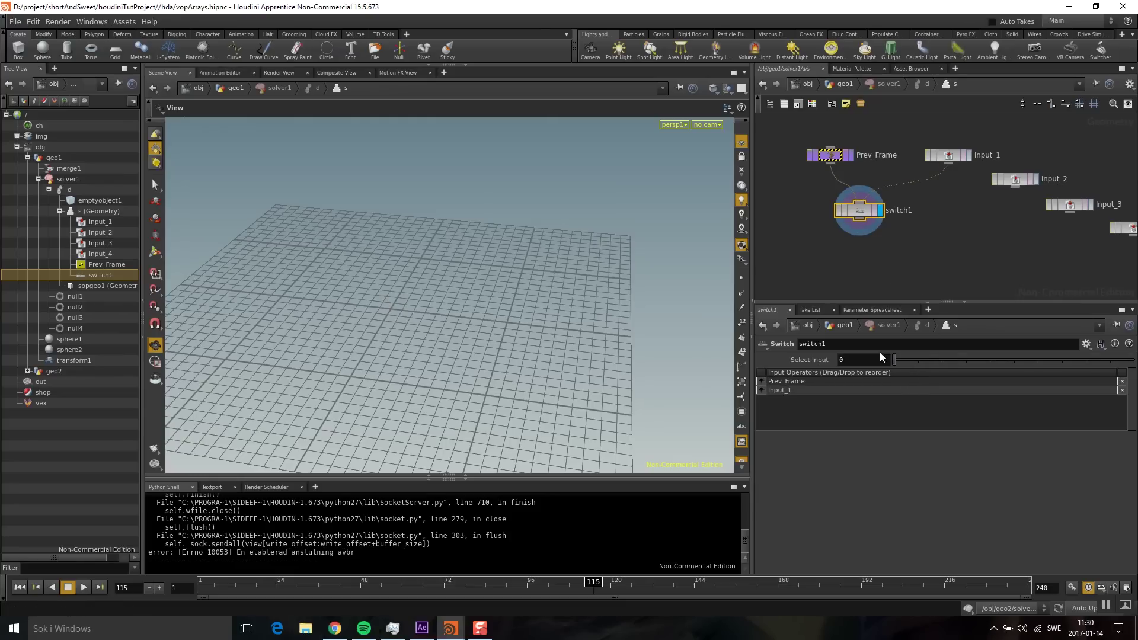
# Drive switch1's Select Input with $F==1, checking it at frame 1 and frame 8.
pyautogui.click(944, 155)
pyautogui.click(856, 207)
pyautogui.write('$F')
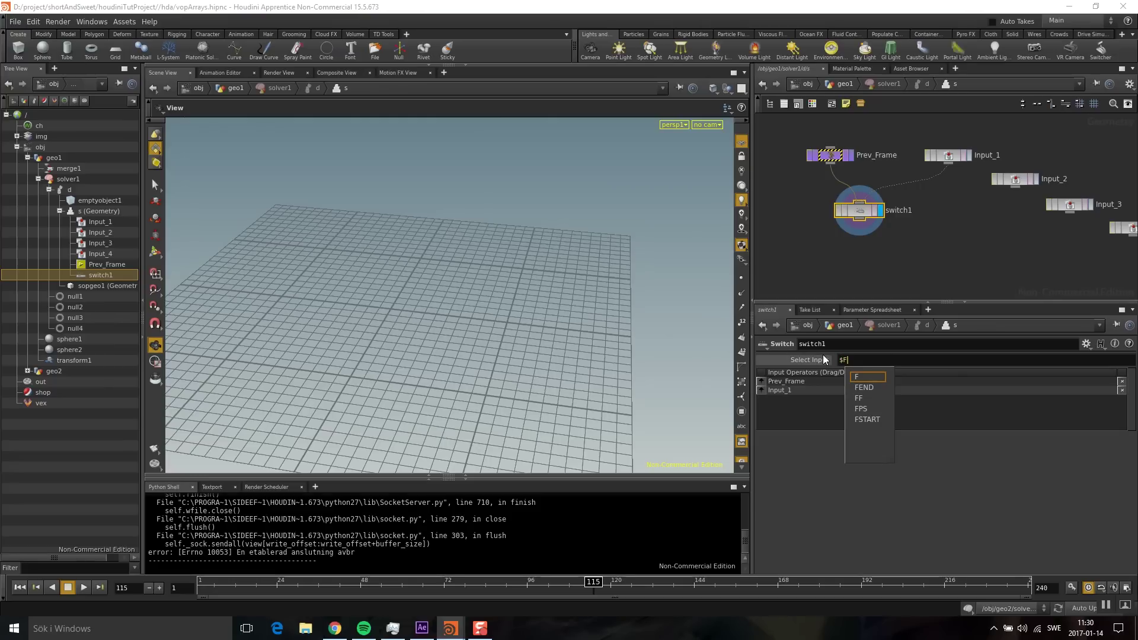
pyautogui.write('==')
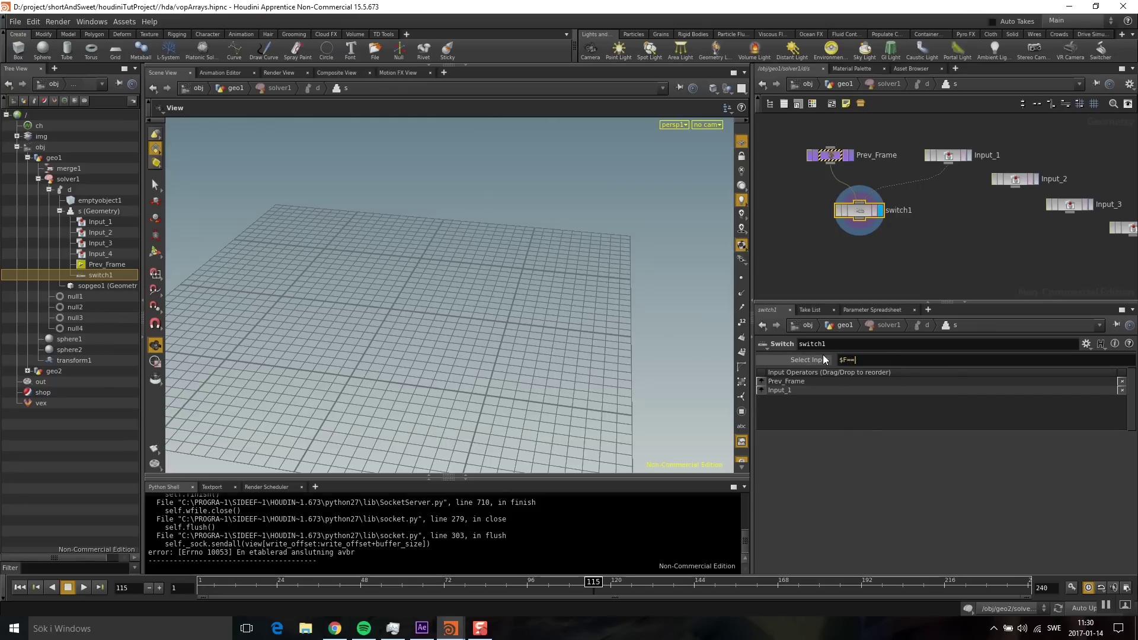
pyautogui.write('1')
pyautogui.press('Return')
pyautogui.click(823, 356)
pyautogui.hotkey('ctrl', 'Up')
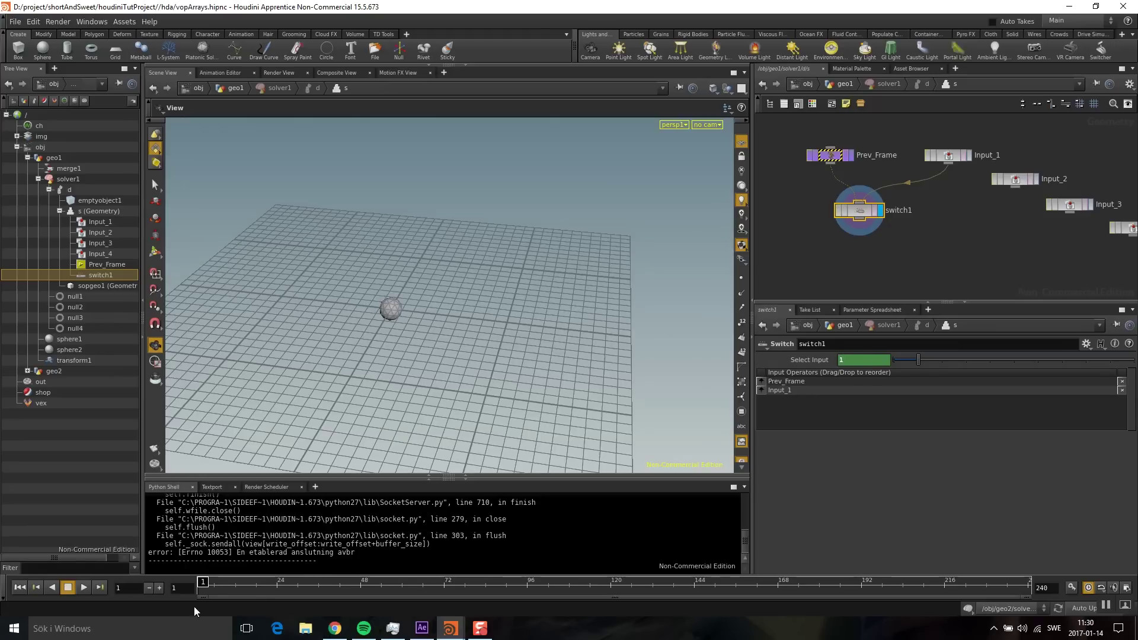
pyautogui.click(161, 588)
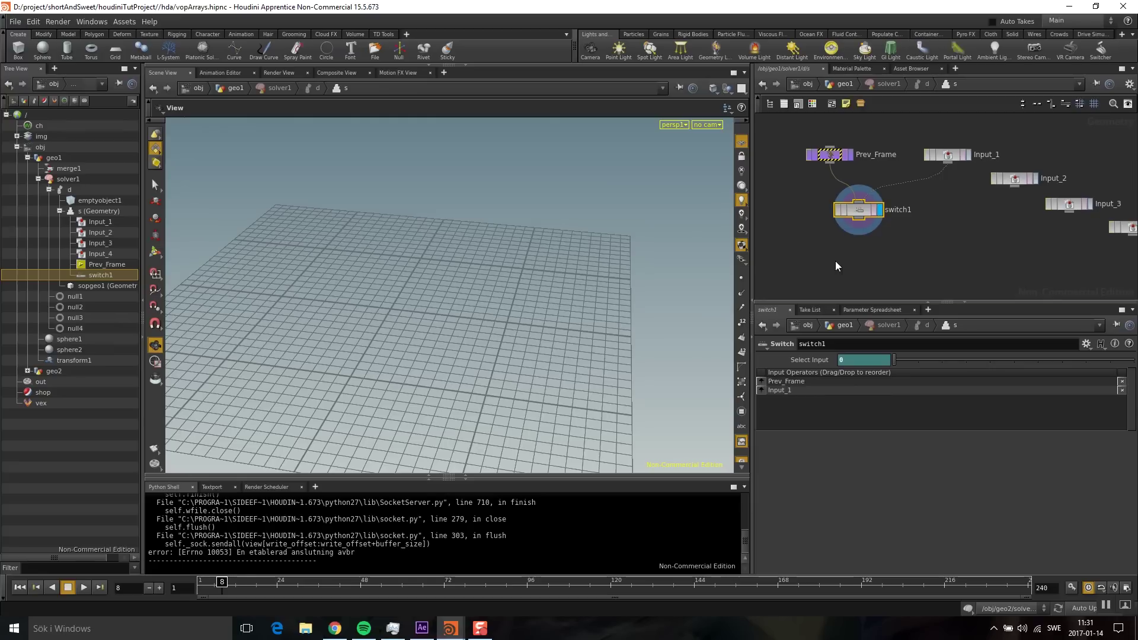
# Add attribvop1 below switch1, fed by switch1 in its first input and Input_2 in its second.
pyautogui.press('Tab')
pyautogui.write('vop')
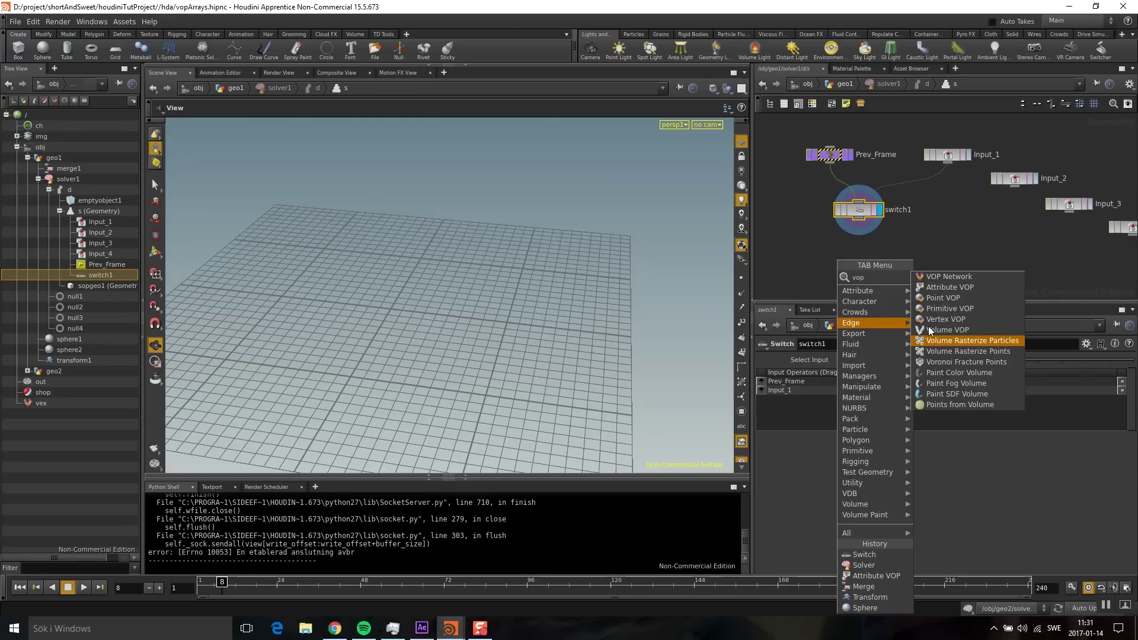
pyautogui.click(950, 287)
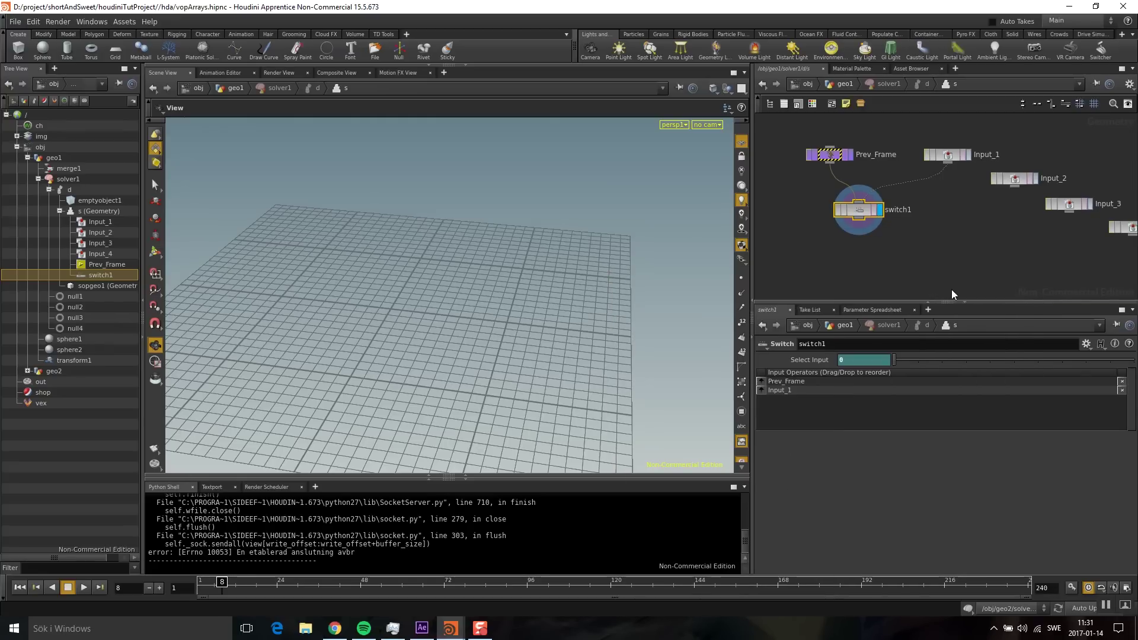
pyautogui.click(861, 272)
pyautogui.click(858, 221)
pyautogui.moveTo(913, 248); pyautogui.dragTo(902, 238, button='middle')
pyautogui.click(830, 241)
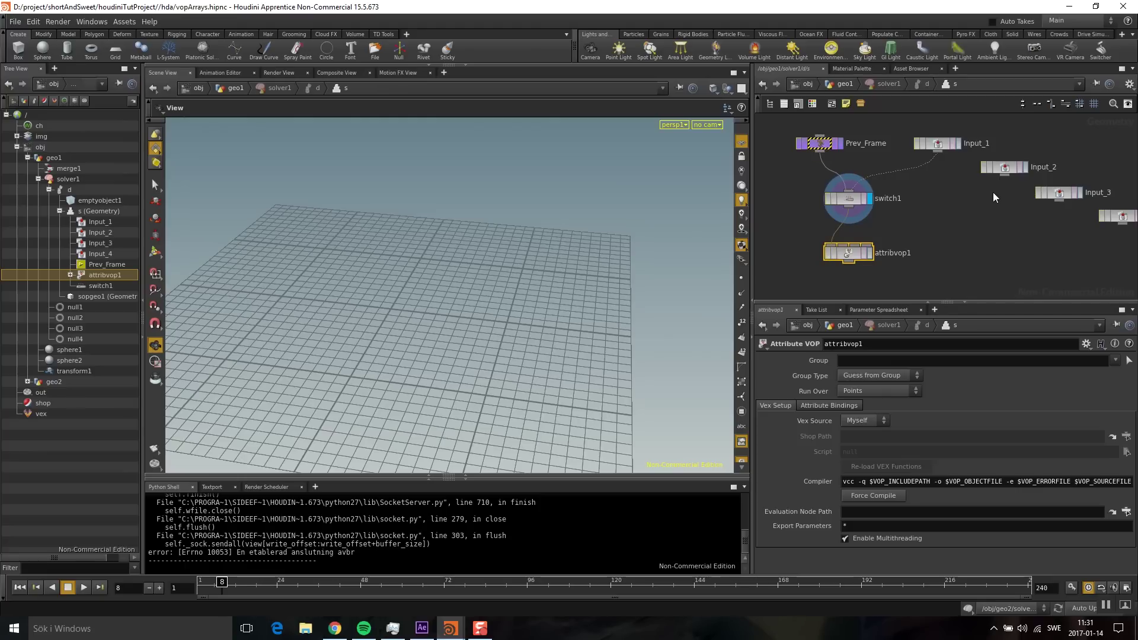
pyautogui.moveTo(1004, 179); pyautogui.dragTo(843, 248)
# Inside attribvop1, add bind1 as a Vector Array binding named 'move'.
pyautogui.doubleClick(846, 253)
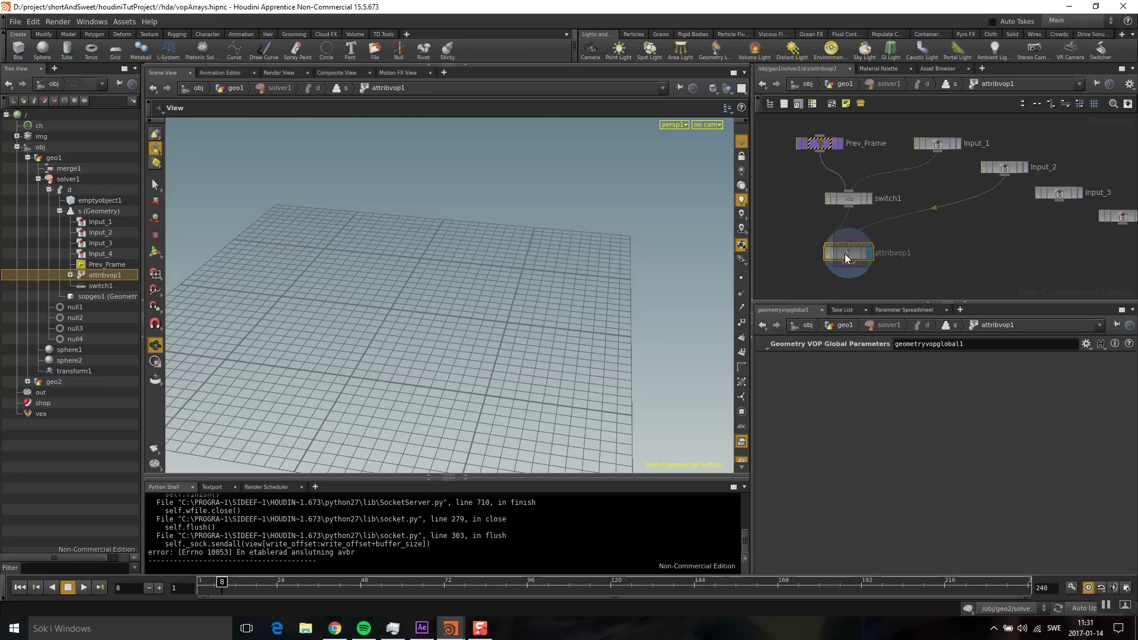
pyautogui.press('Tab')
pyautogui.write('bin')
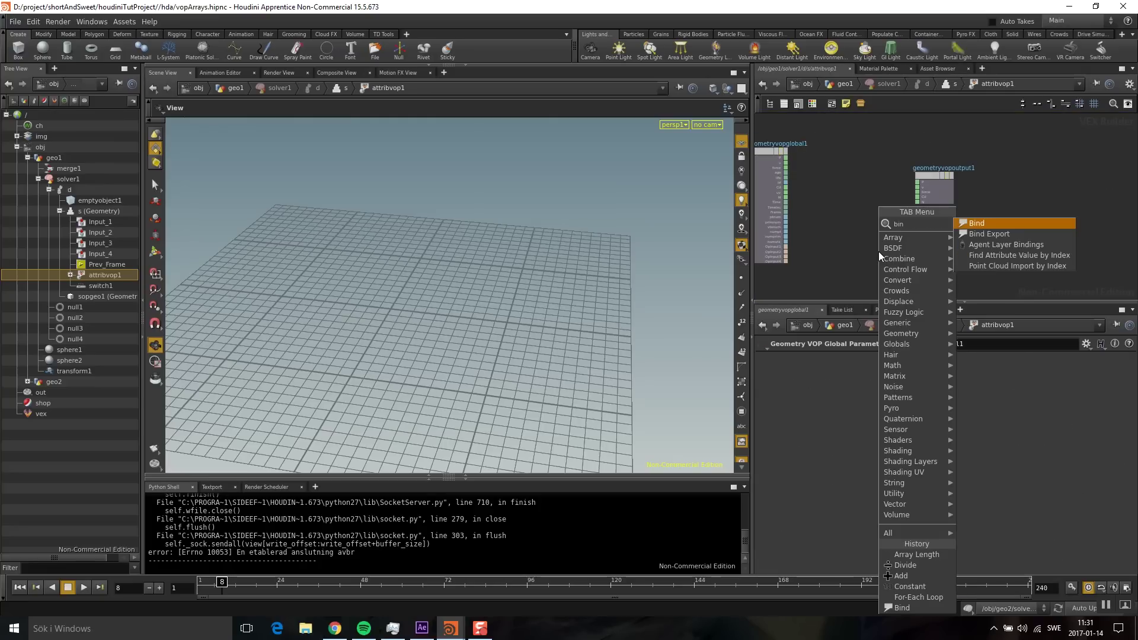
pyautogui.press('Return')
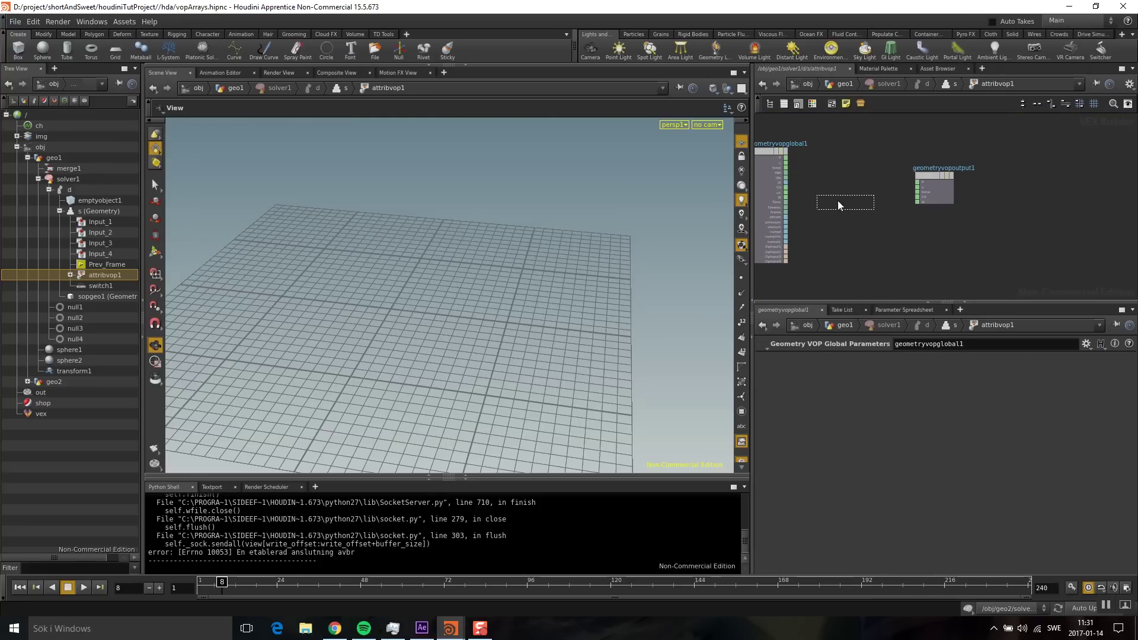
pyautogui.click(864, 249)
pyautogui.click(858, 375)
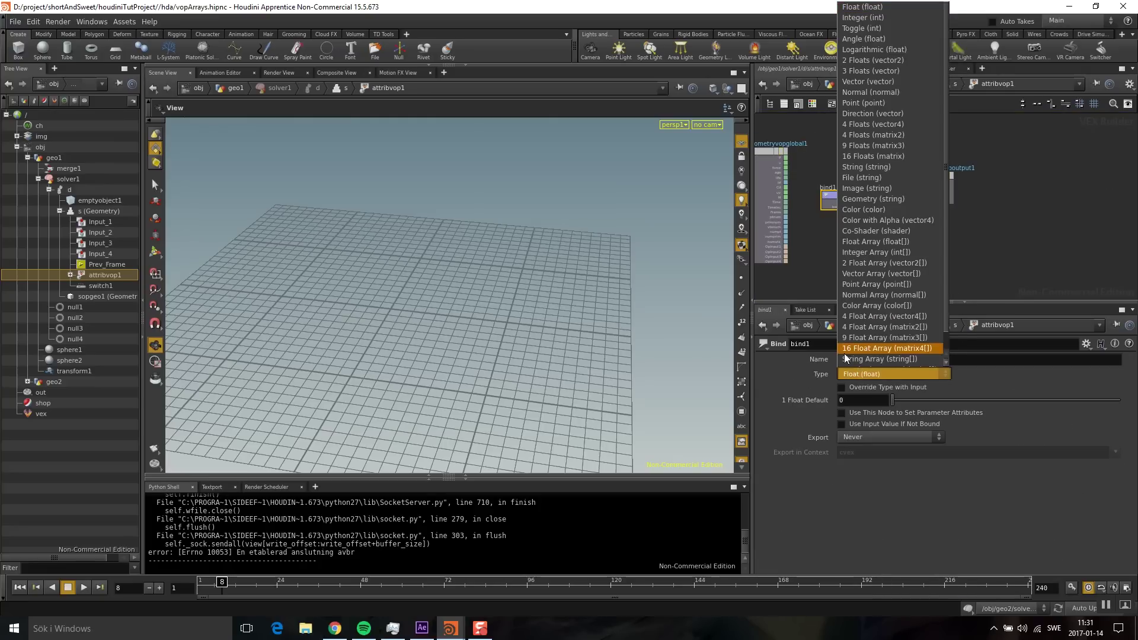
pyautogui.click(877, 275)
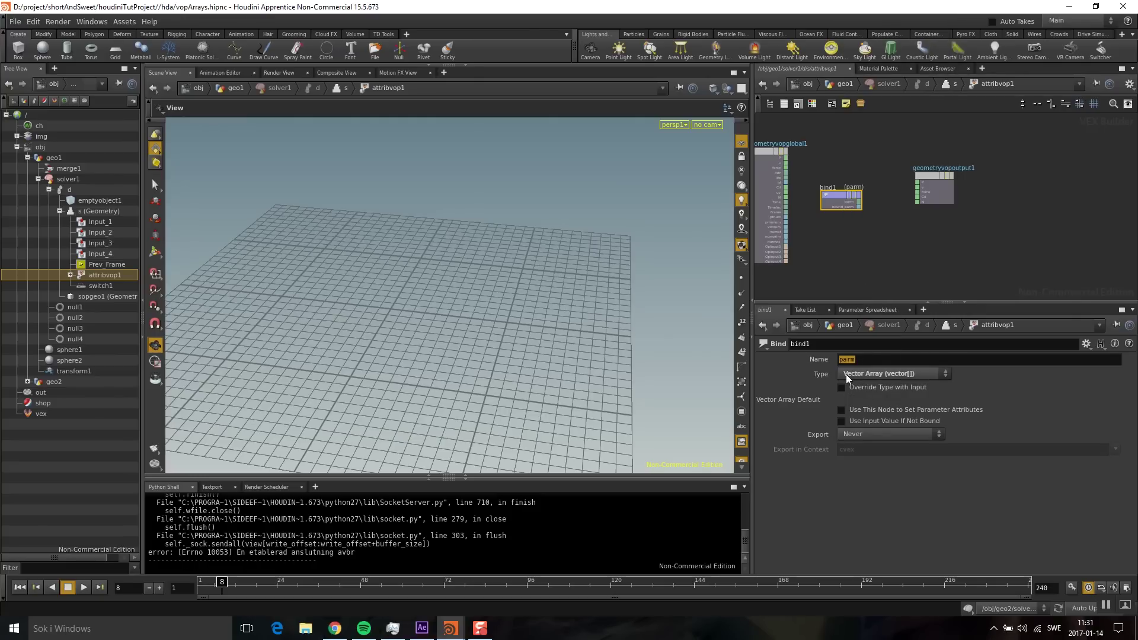
pyautogui.write('move')
pyautogui.press('Return')
# Add bind2 as another Vector Array named 'move' and wire bind1's move into it.
pyautogui.press('Tab')
pyautogui.write('b')
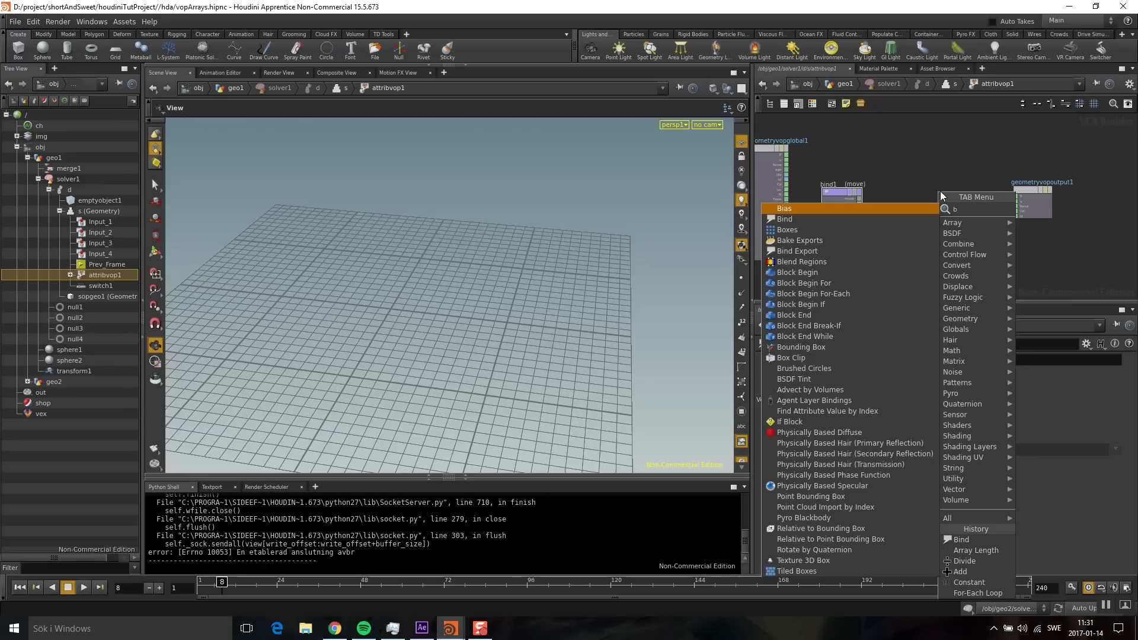
pyautogui.write('ind')
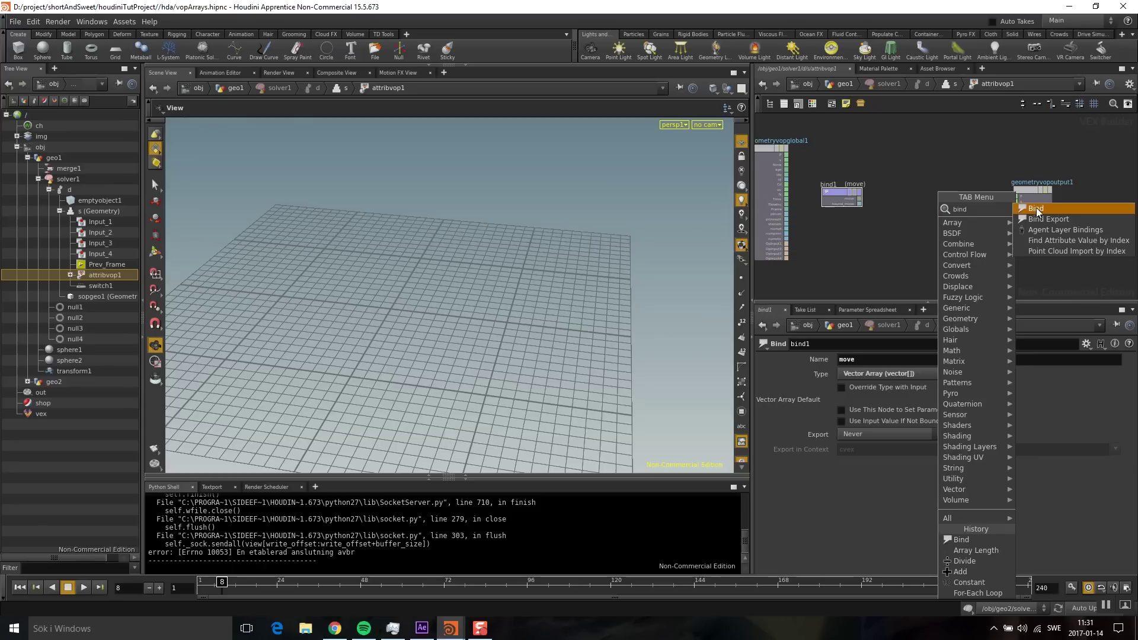
pyautogui.click(1035, 210)
pyautogui.click(918, 198)
pyautogui.click(865, 374)
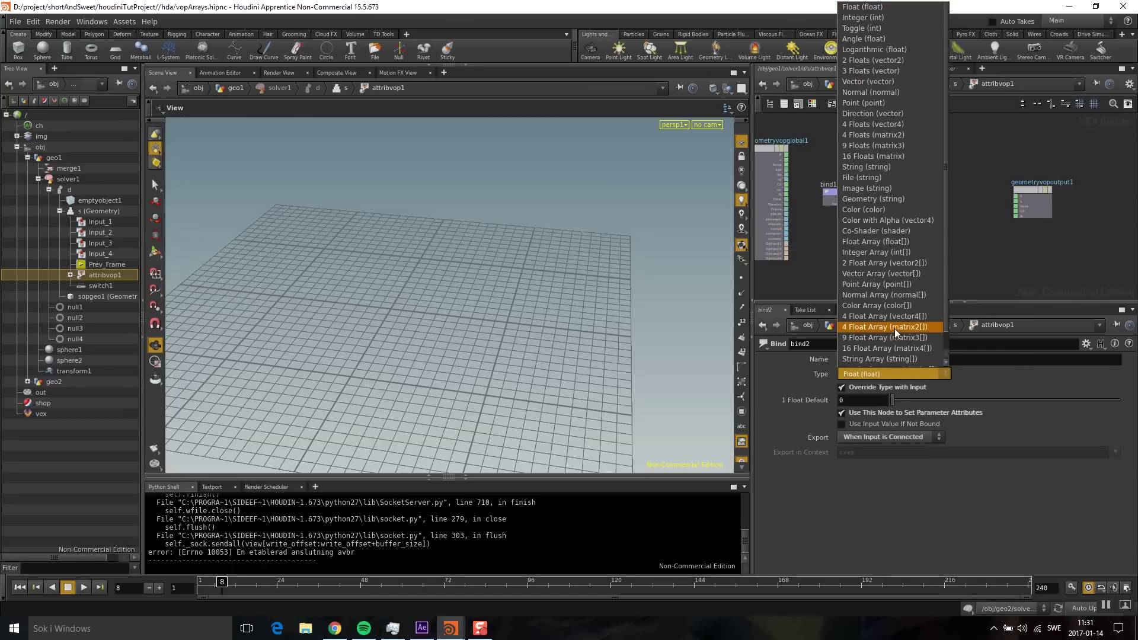
pyautogui.click(883, 279)
pyautogui.click(821, 360)
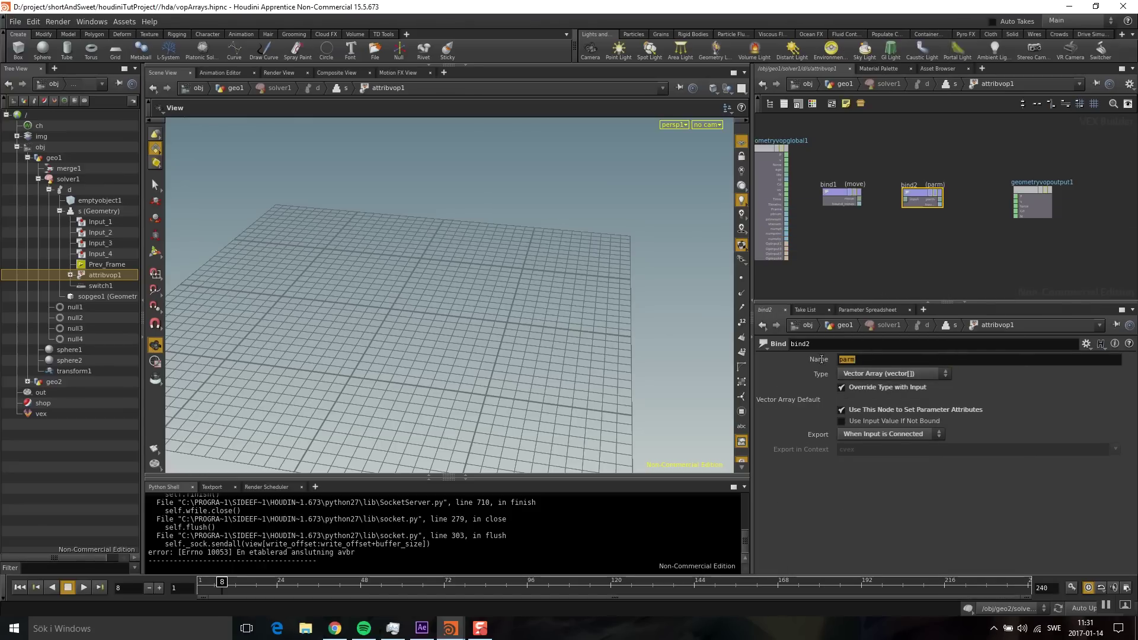
pyautogui.write('move')
pyautogui.press('Return')
pyautogui.scroll(2, 859, 207)
pyautogui.moveTo(857, 198); pyautogui.dragTo(925, 196)
pyautogui.scroll(-3, 901, 231)
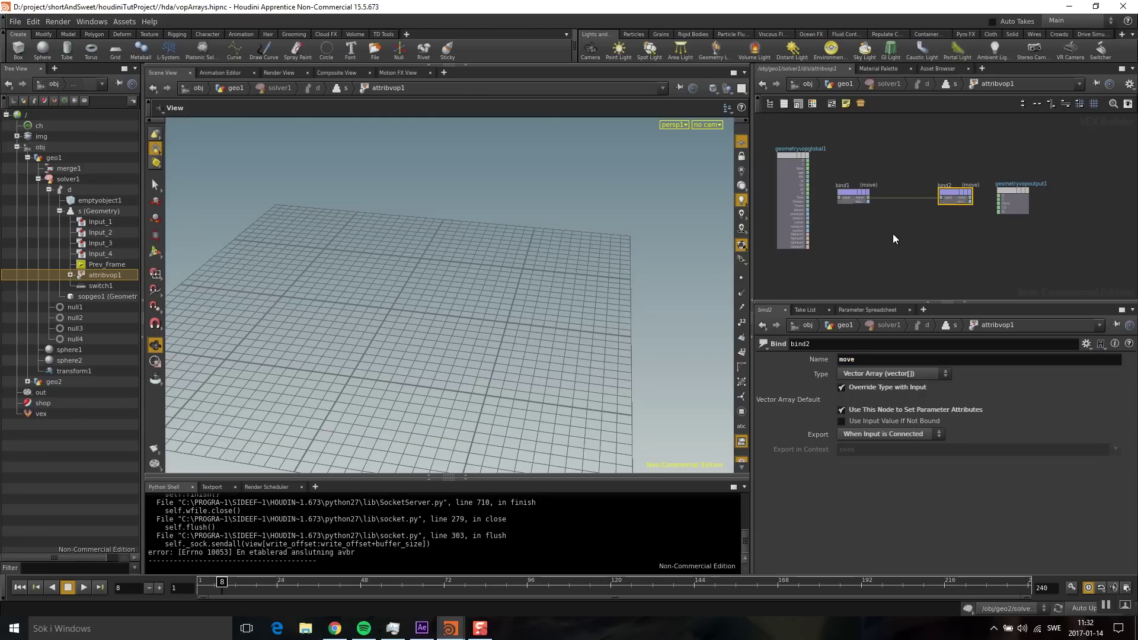
# Insert an Append node, append1, onto the bind1–bind2 wire.
pyautogui.press('Tab')
pyautogui.write('append')
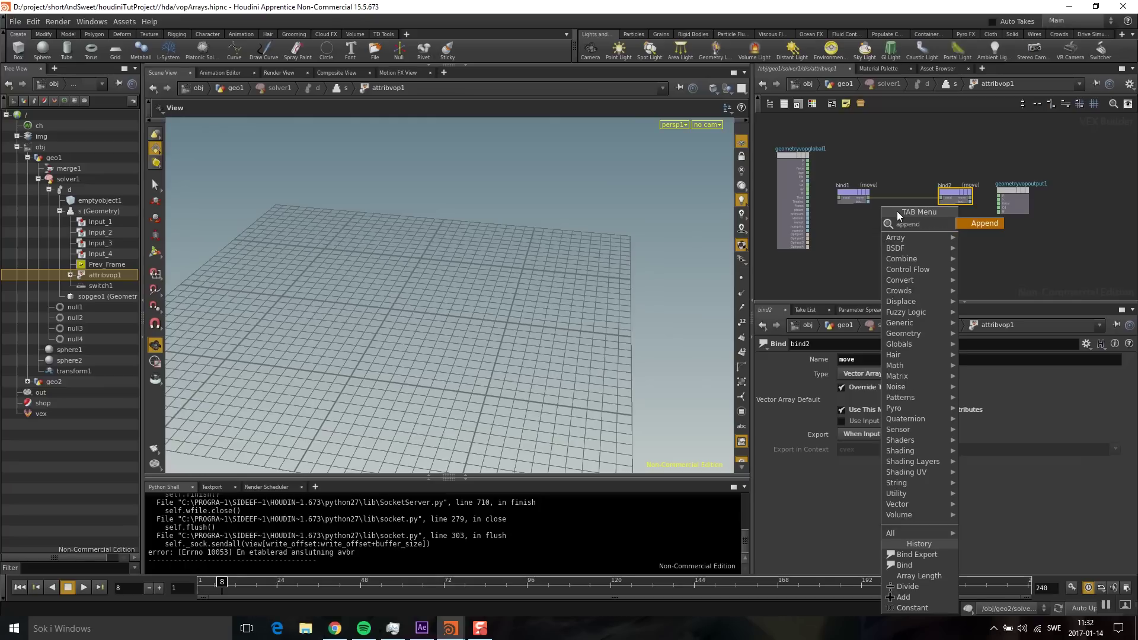
pyautogui.click(982, 223)
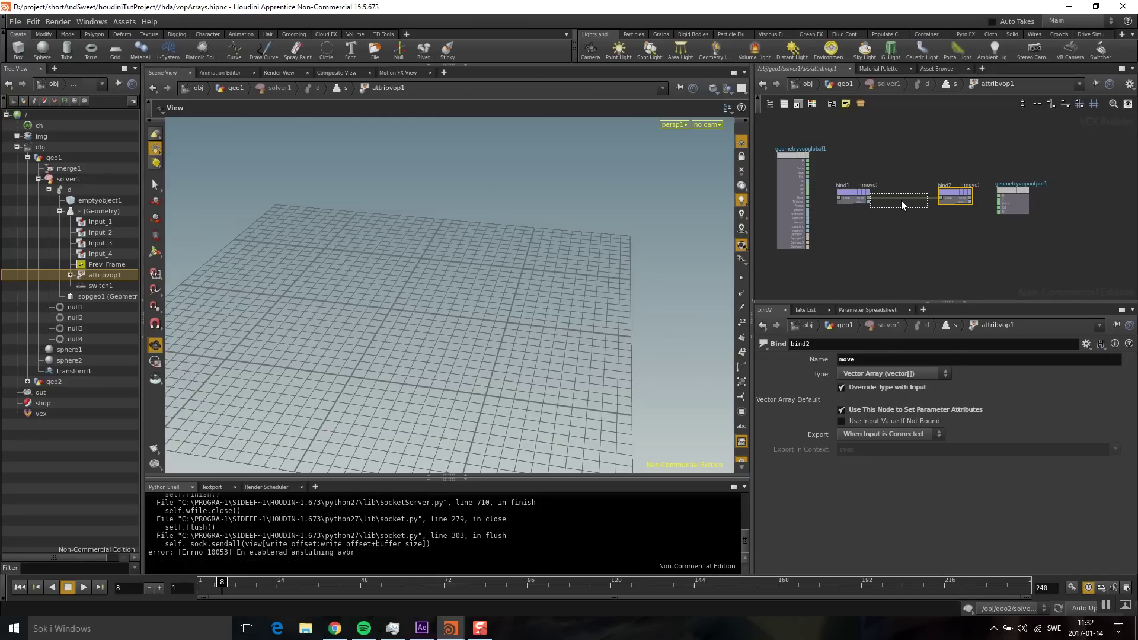
pyautogui.click(902, 200)
# Add importpoint1 reading from the second input and feed its result into append1's value.
pyautogui.press('Tab')
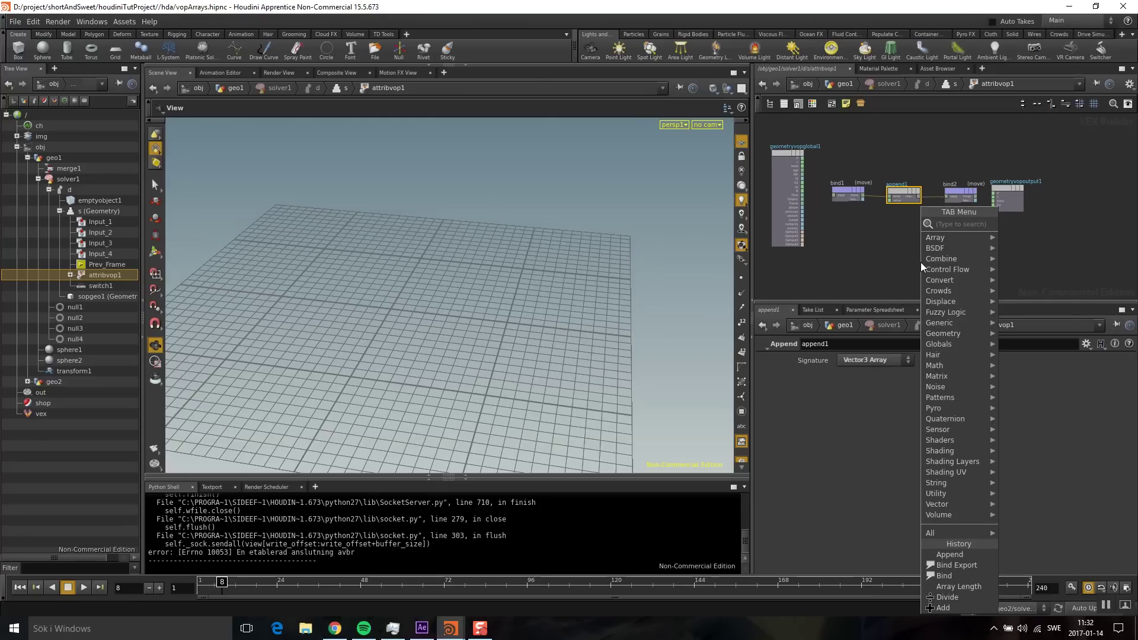
pyautogui.write('import')
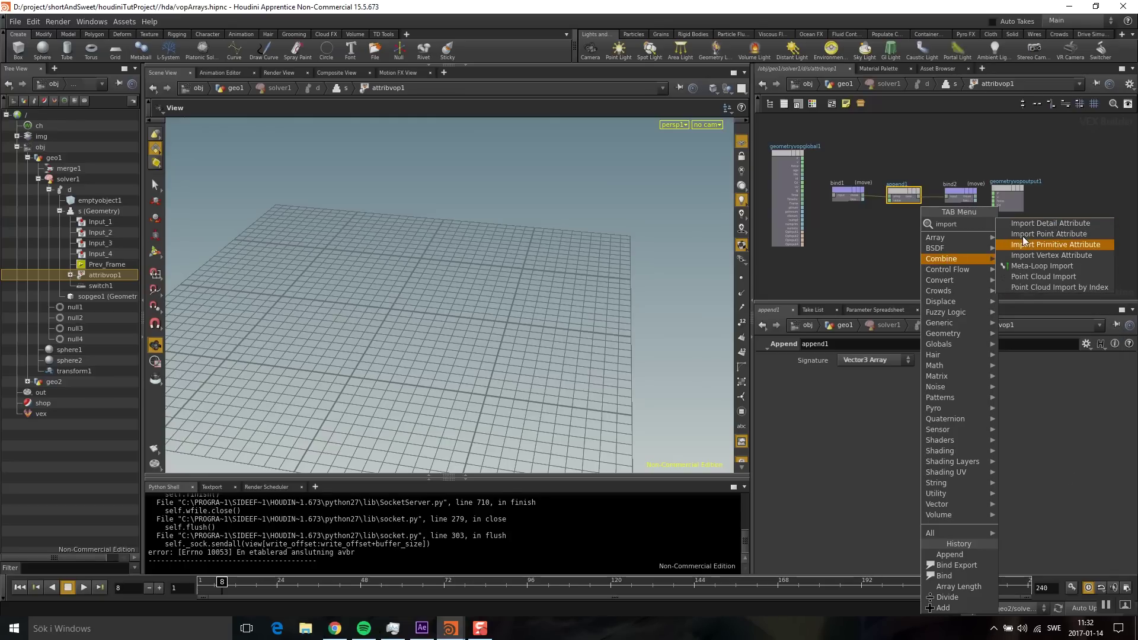
pyautogui.click(1021, 235)
pyautogui.click(849, 235)
pyautogui.click(852, 239)
pyautogui.scroll(3, 829, 231)
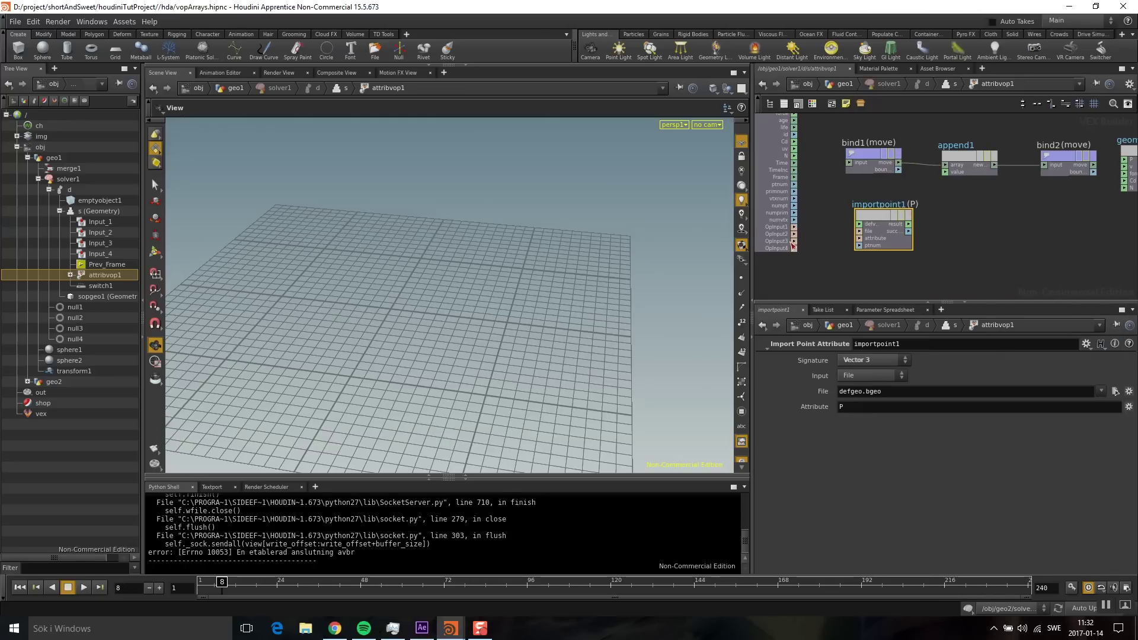
pyautogui.moveTo(826, 227); pyautogui.dragTo(860, 208)
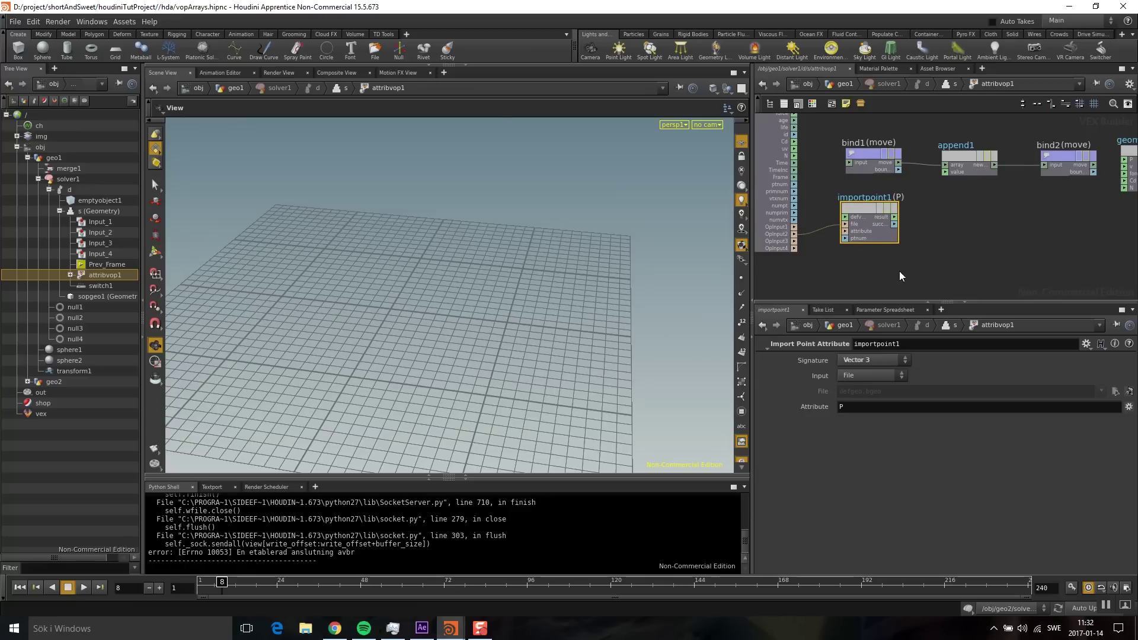
pyautogui.moveTo(899, 273); pyautogui.dragTo(888, 279, button='middle')
pyautogui.moveTo(884, 224); pyautogui.dragTo(934, 178)
# Open solver1's geometry spreadsheet from geo1 and widen the move column.
pyautogui.click(844, 88)
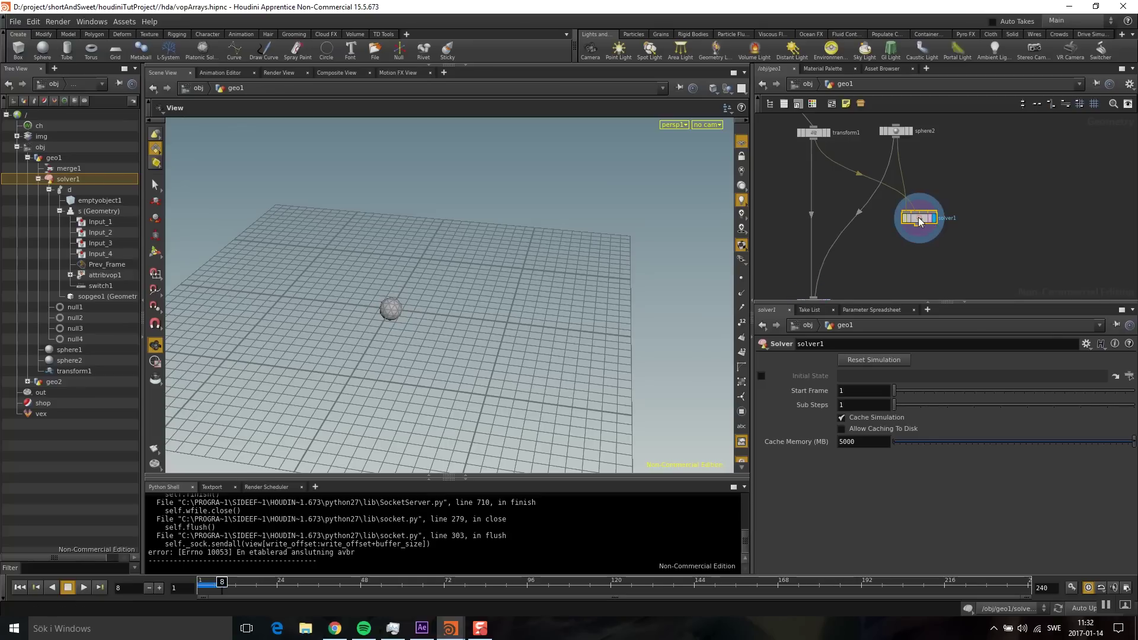
pyautogui.rightClick(920, 220)
pyautogui.click(950, 283)
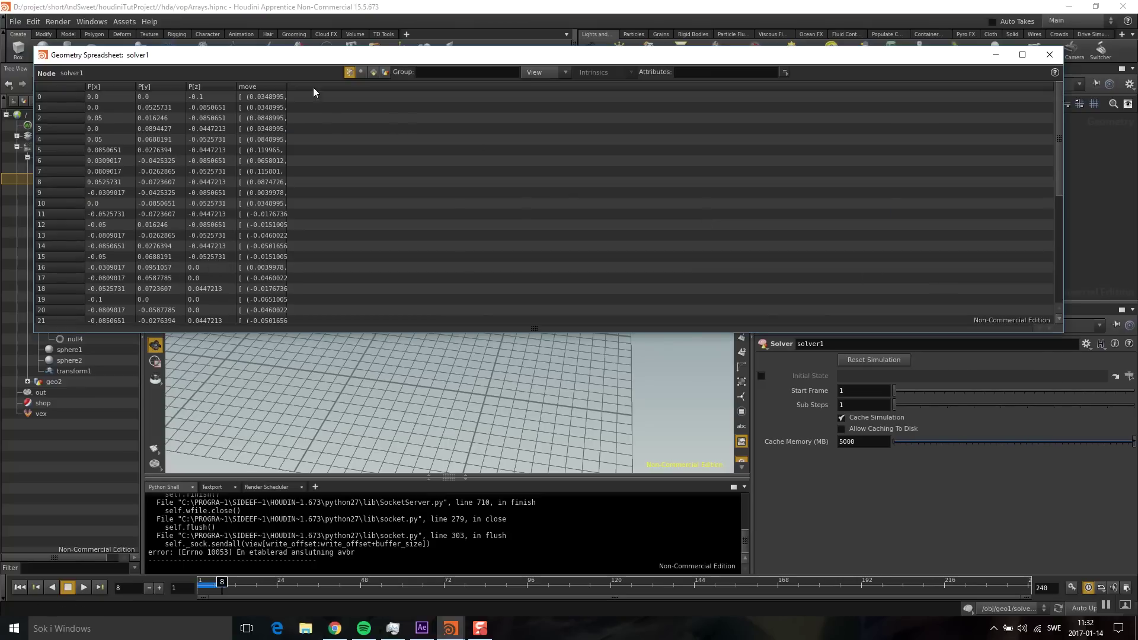
pyautogui.moveTo(289, 92); pyautogui.dragTo(532, 99)
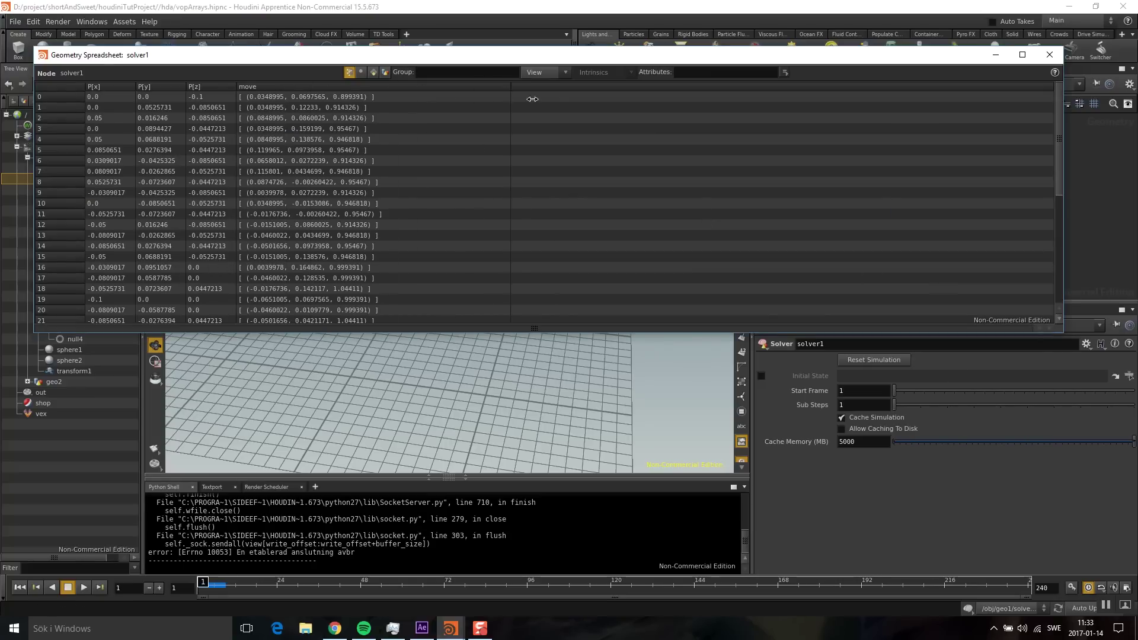
# Step to frame 8 to confirm the move array grows per frame, then return into solver1.
pyautogui.click(159, 588)
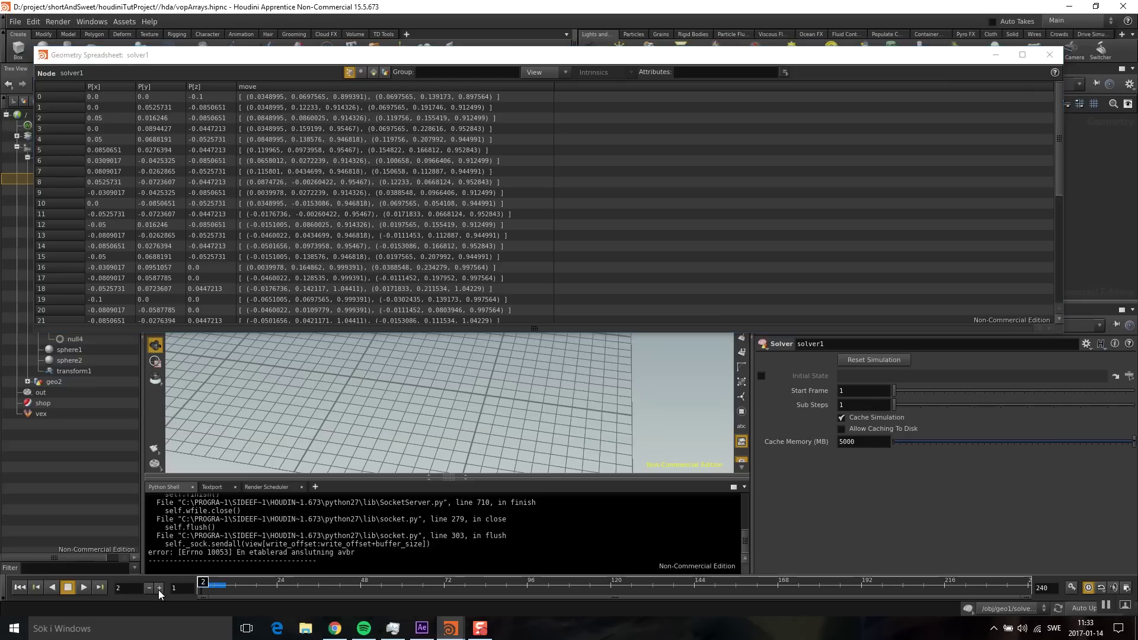
pyautogui.click(159, 587)
pyautogui.click(159, 588)
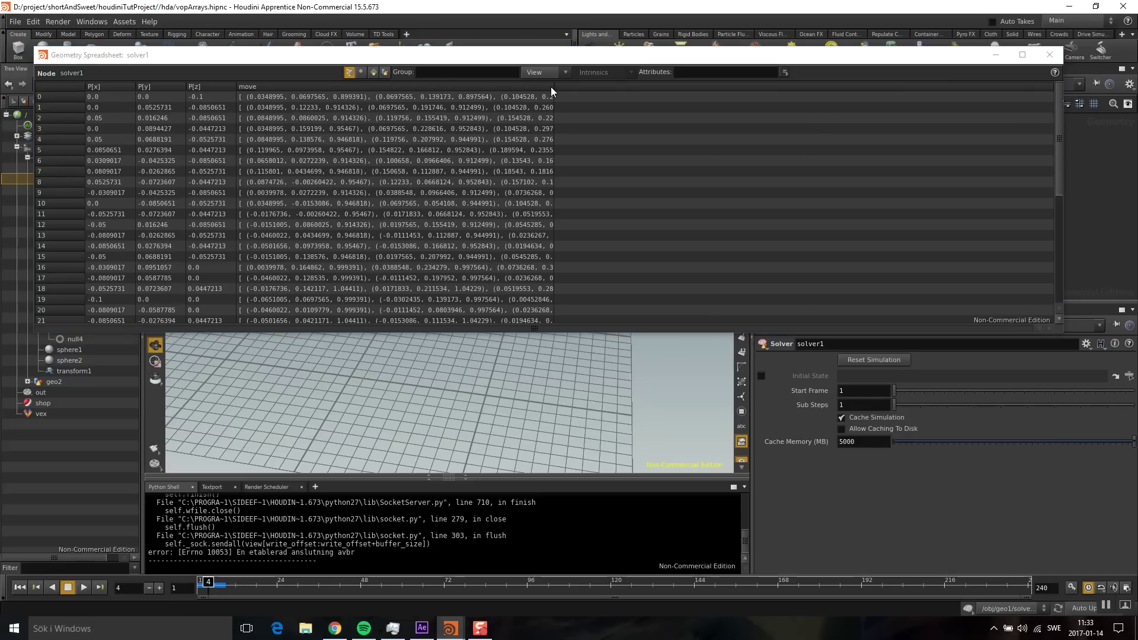
pyautogui.moveTo(550, 87); pyautogui.dragTo(860, 111)
pyautogui.click(160, 588)
pyautogui.click(160, 588)
pyautogui.click(160, 587)
pyautogui.click(160, 587)
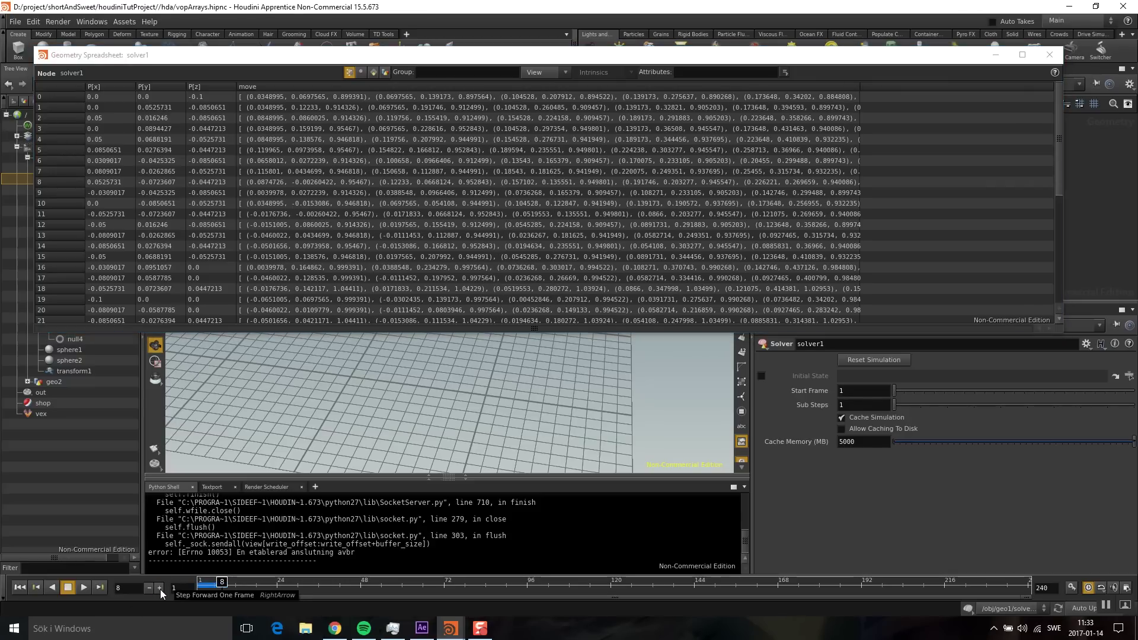
pyautogui.click(1049, 55)
pyautogui.doubleClick(918, 224)
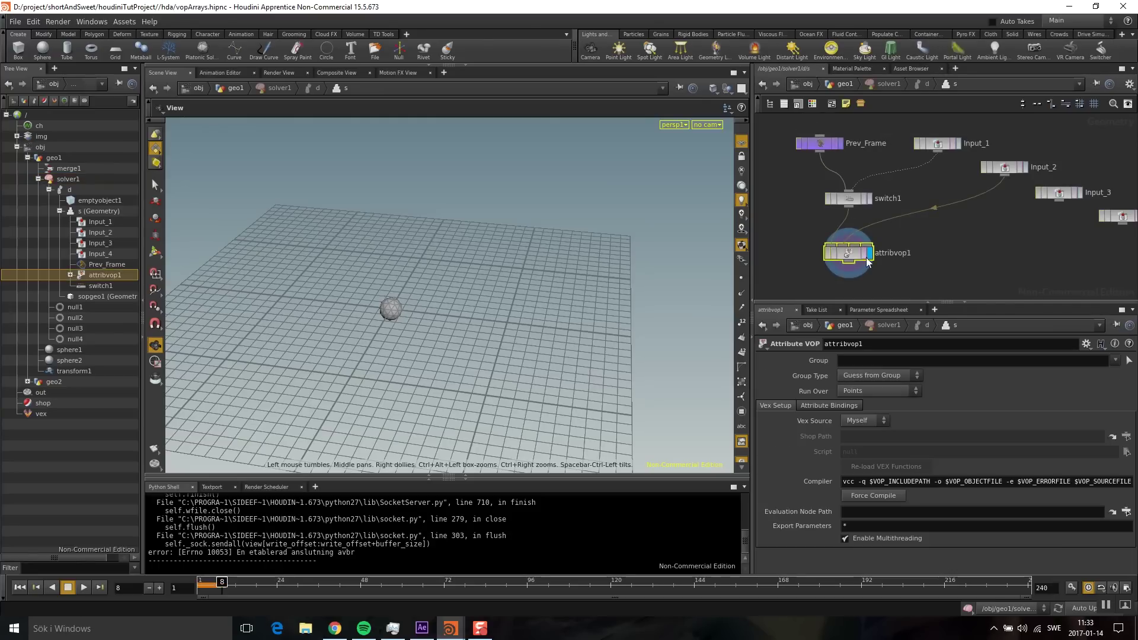
# Inside attribvop1, add a compare1 node above the bind nodes.
pyautogui.doubleClick(851, 254)
pyautogui.moveTo(872, 122); pyautogui.dragTo(837, 218, button='middle')
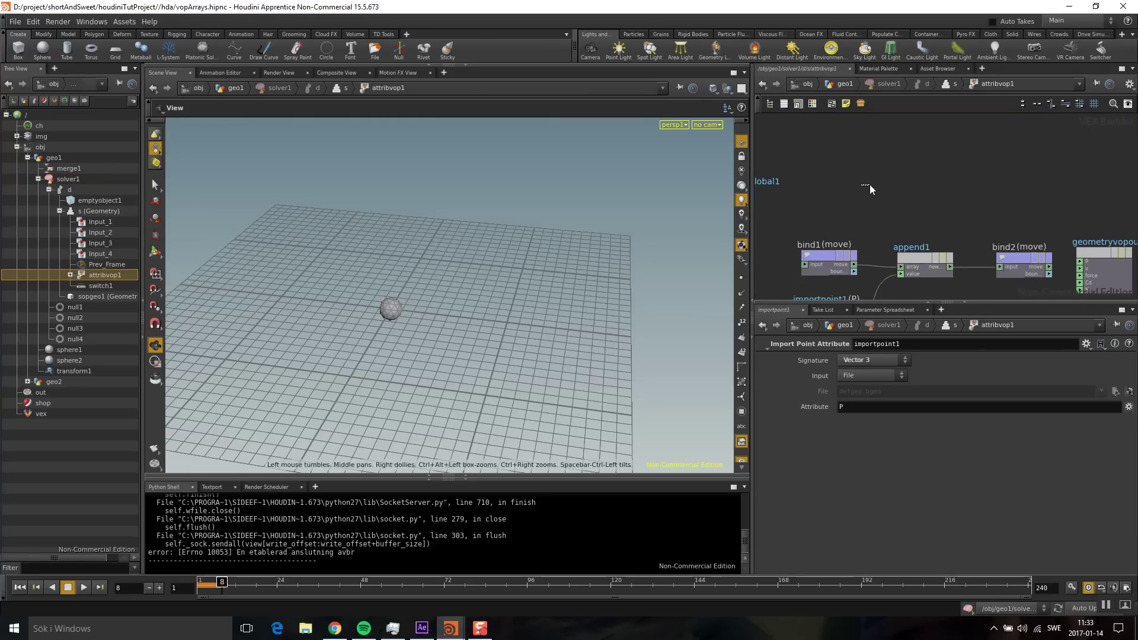
pyautogui.press('Tab')
pyautogui.write('comp')
pyautogui.click(983, 197)
pyautogui.click(937, 194)
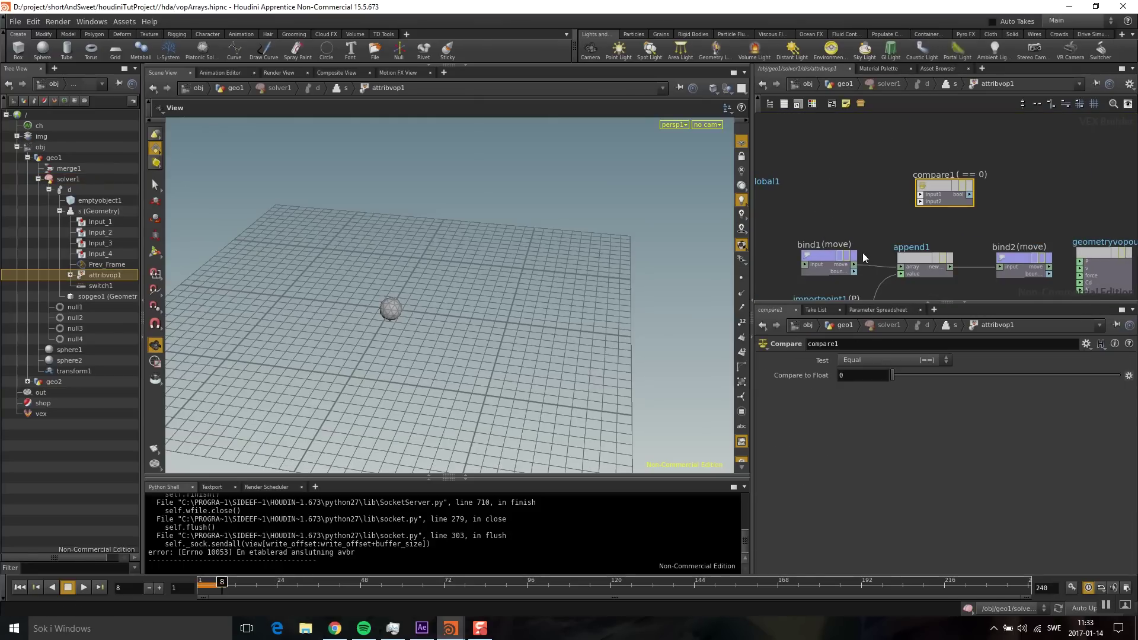
# Add an Array Length node measuring bind1's move array and feed its length into compare1.
pyautogui.press('Tab')
pyautogui.write('le')
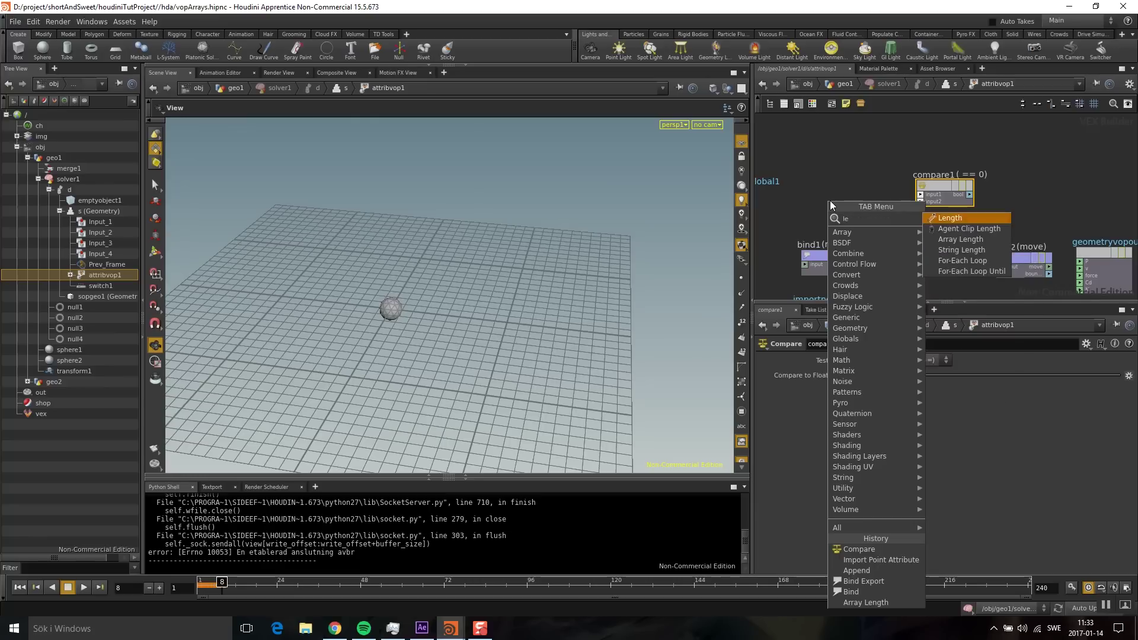
pyautogui.write('ngh')
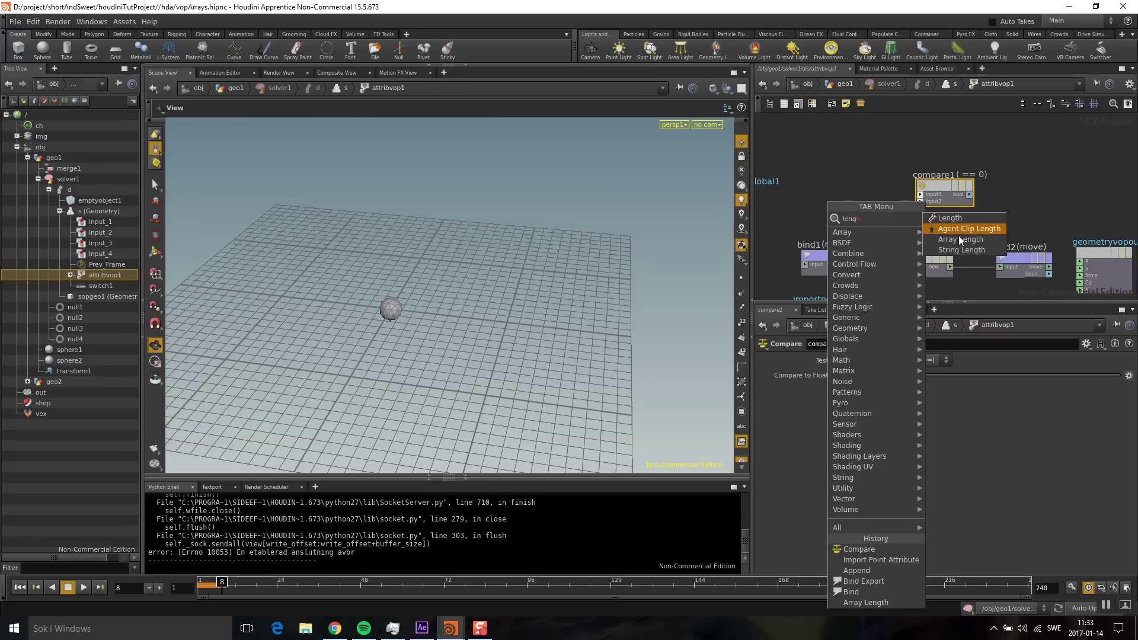
pyautogui.click(960, 239)
pyautogui.click(844, 163)
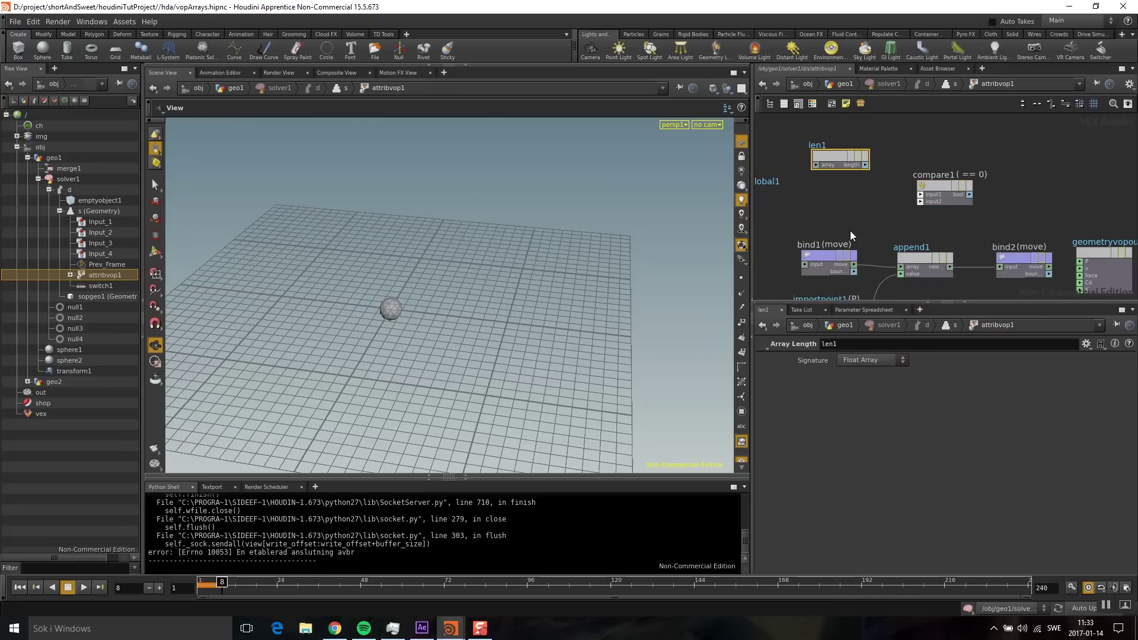
pyautogui.click(814, 165)
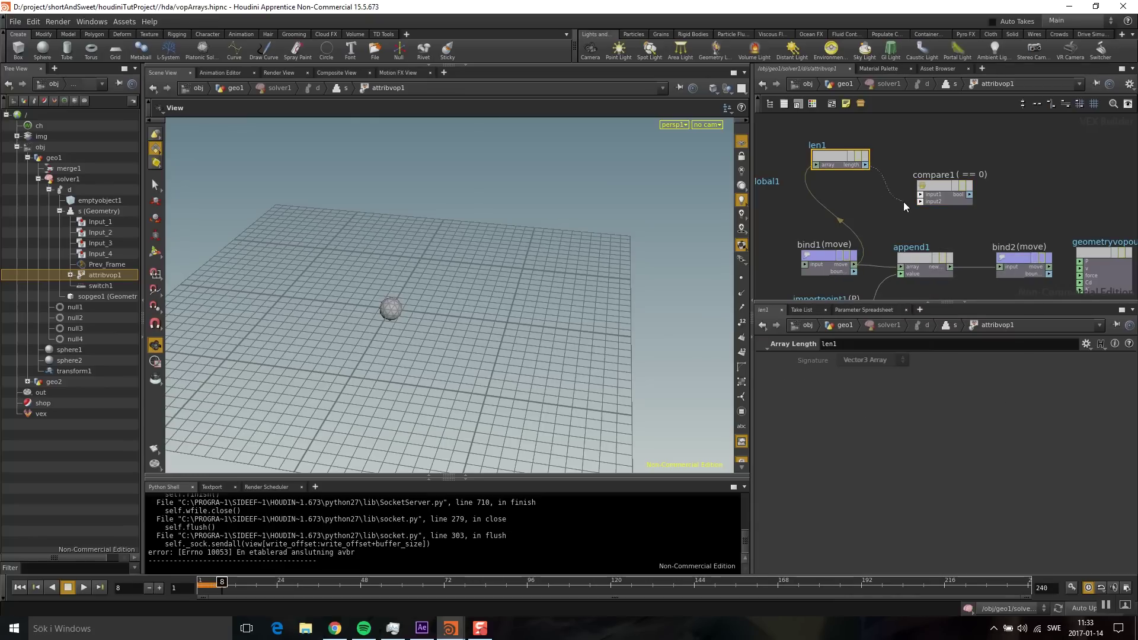
pyautogui.click(920, 195)
pyautogui.click(939, 186)
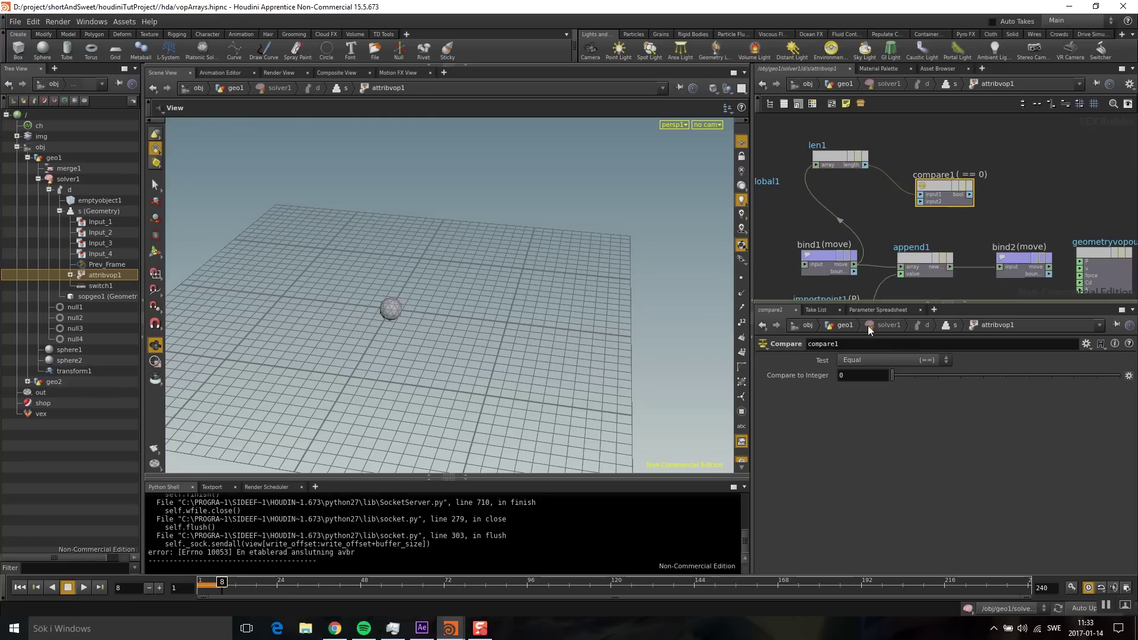
# Set compare1's test to Greater Than with a value of 3.
pyautogui.click(883, 359)
pyautogui.click(871, 391)
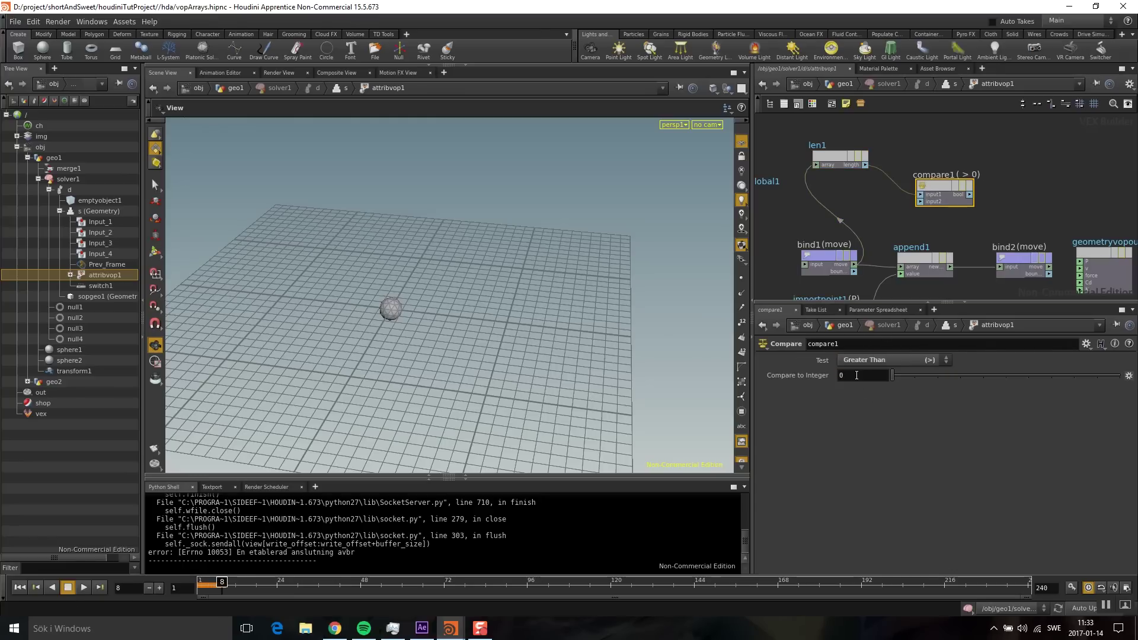
pyautogui.click(837, 376)
pyautogui.write('3')
pyautogui.press('Return')
# Rearrange the network, moving geometryvopoutput1 and bind2 further right.
pyautogui.moveTo(1013, 213); pyautogui.dragTo(921, 146, button='middle')
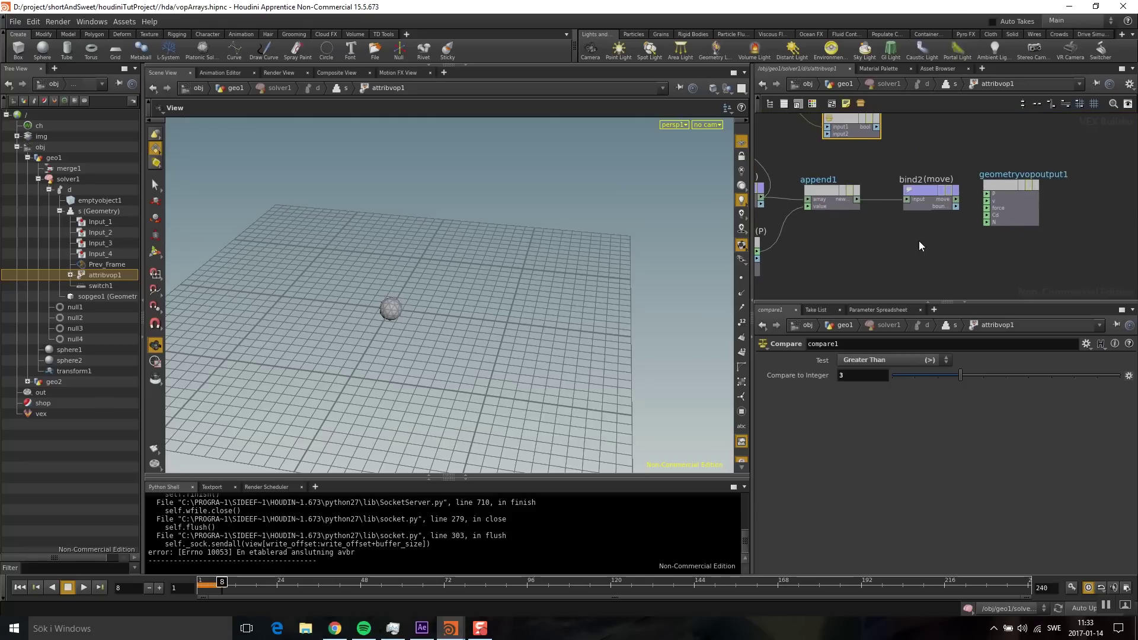
pyautogui.moveTo(996, 199); pyautogui.dragTo(1086, 196)
pyautogui.moveTo(1062, 250); pyautogui.dragTo(1102, 268, button='middle')
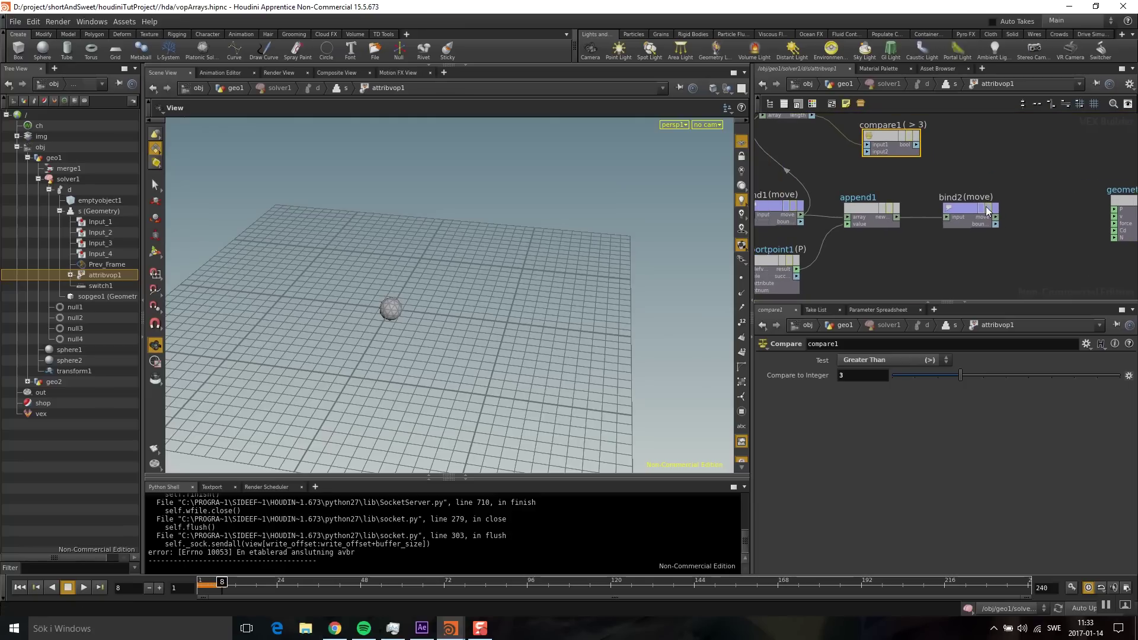
pyautogui.moveTo(985, 207); pyautogui.dragTo(1069, 227)
pyautogui.moveTo(1006, 159); pyautogui.dragTo(1005, 158, button='middle')
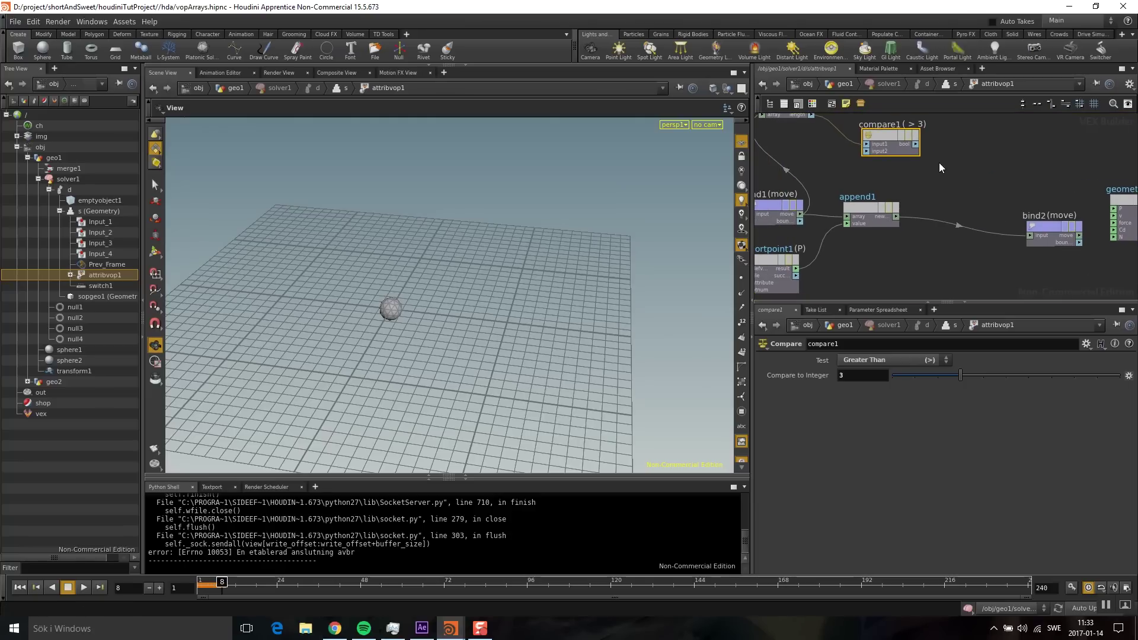
# Add a switch1 node right of compare1, using compare1's bool as its switcher.
pyautogui.press('Tab')
pyautogui.write('swit')
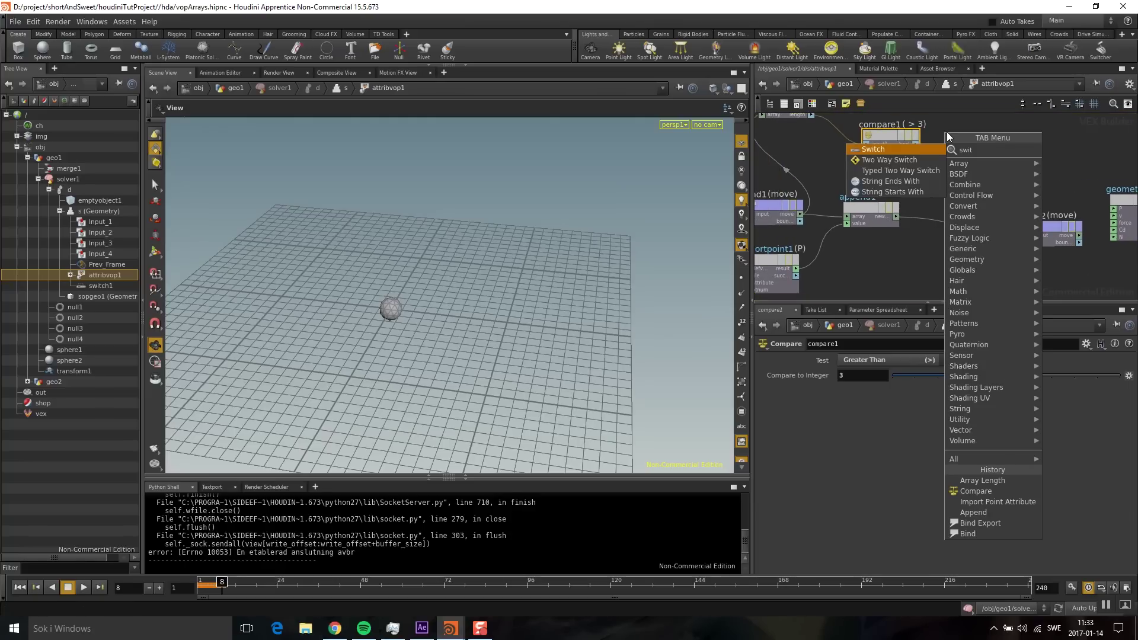
pyautogui.click(914, 152)
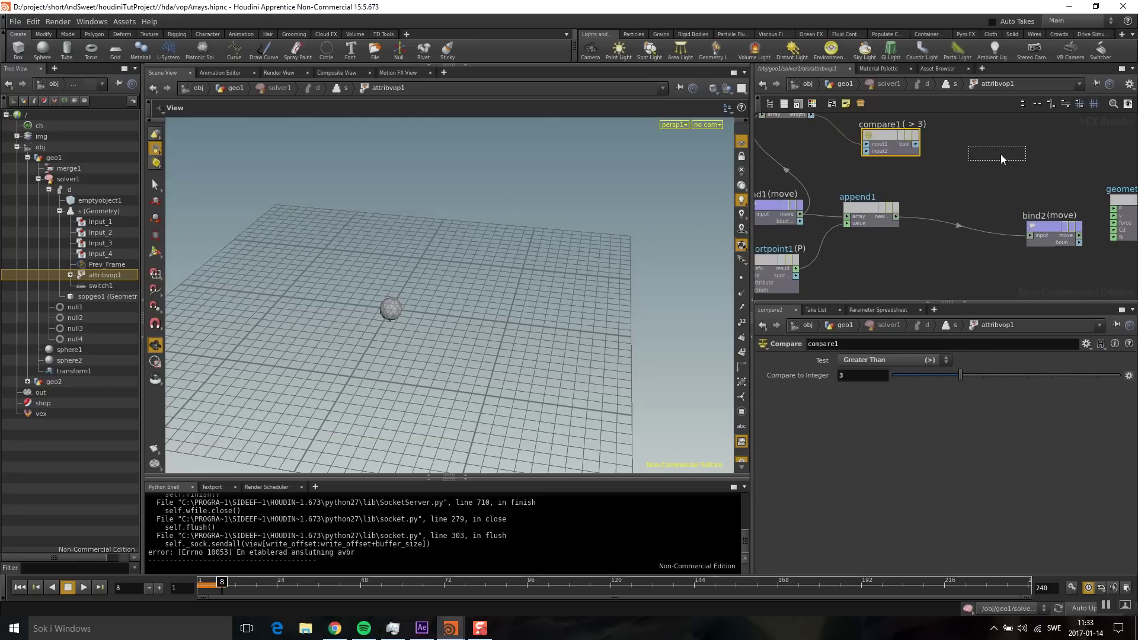
pyautogui.click(1000, 154)
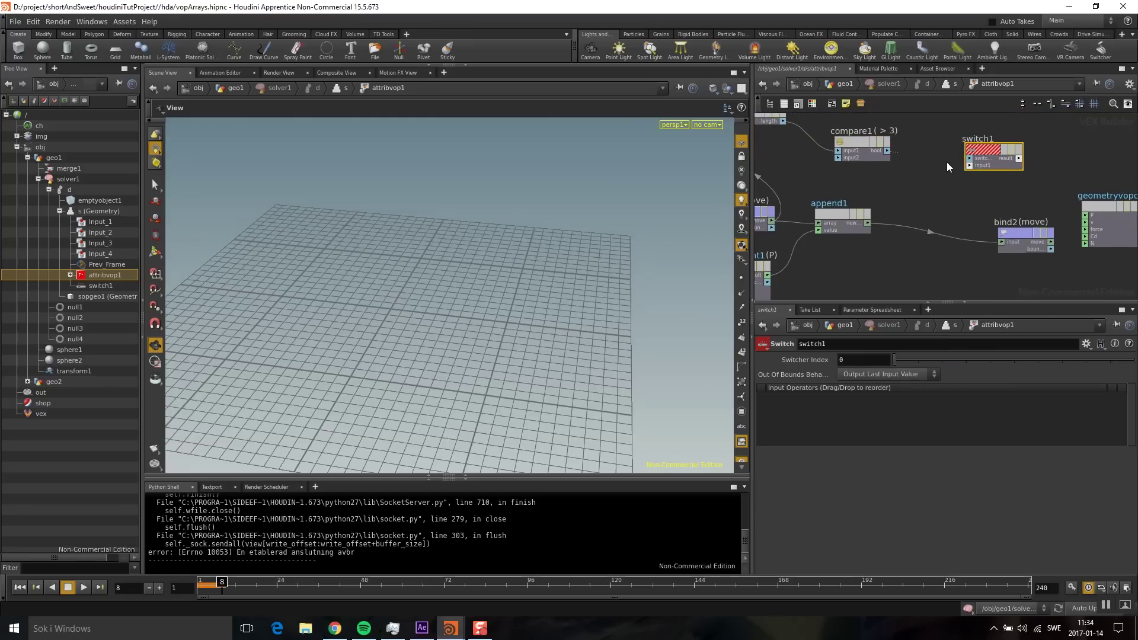
pyautogui.click(970, 159)
pyautogui.moveTo(976, 161); pyautogui.dragTo(975, 162)
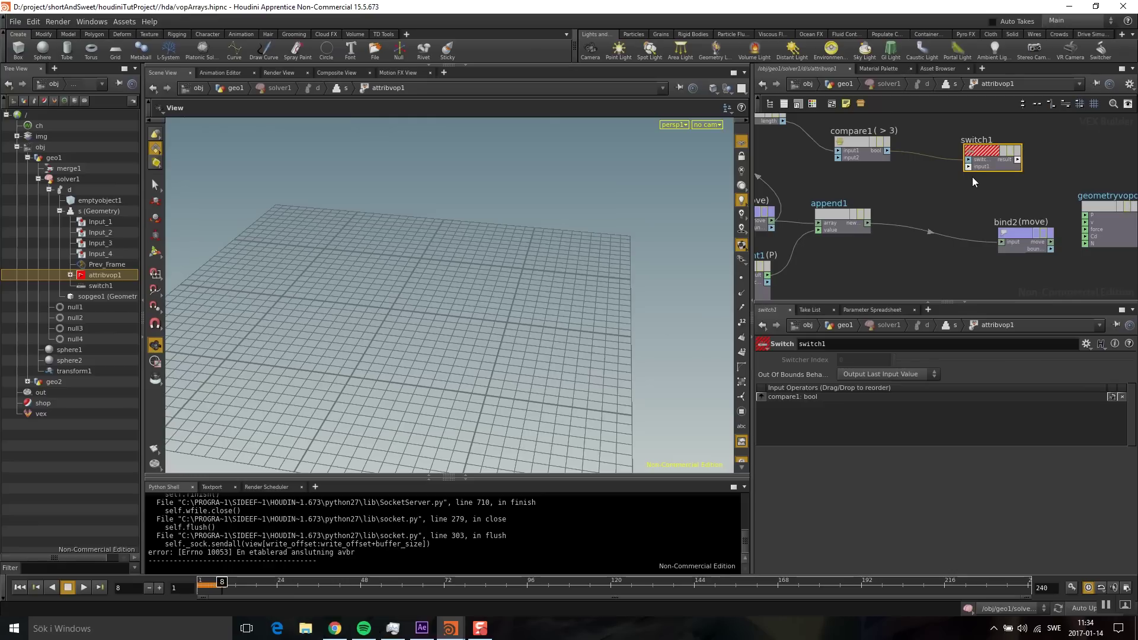
pyautogui.click(970, 181)
# Connect append1's new array to switch1's input1 and move geometryvopoutput1 further right.
pyautogui.moveTo(915, 196); pyautogui.dragTo(941, 199, button='middle')
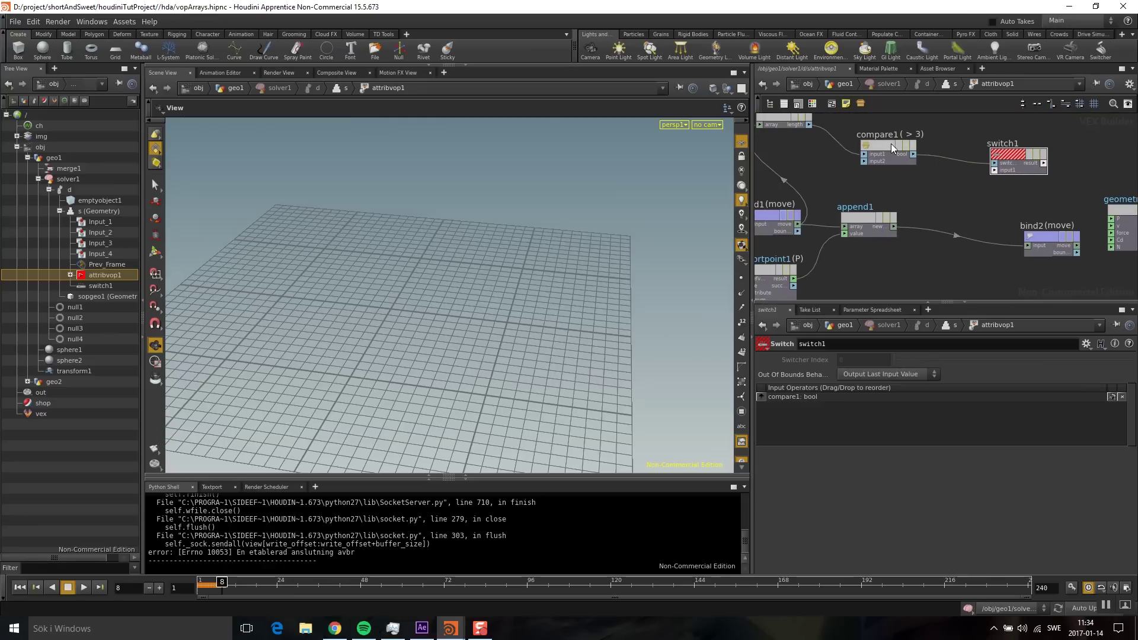
pyautogui.moveTo(891, 144); pyautogui.dragTo(887, 138)
pyautogui.moveTo(936, 211); pyautogui.dragTo(884, 219, button='middle')
pyautogui.click(989, 166)
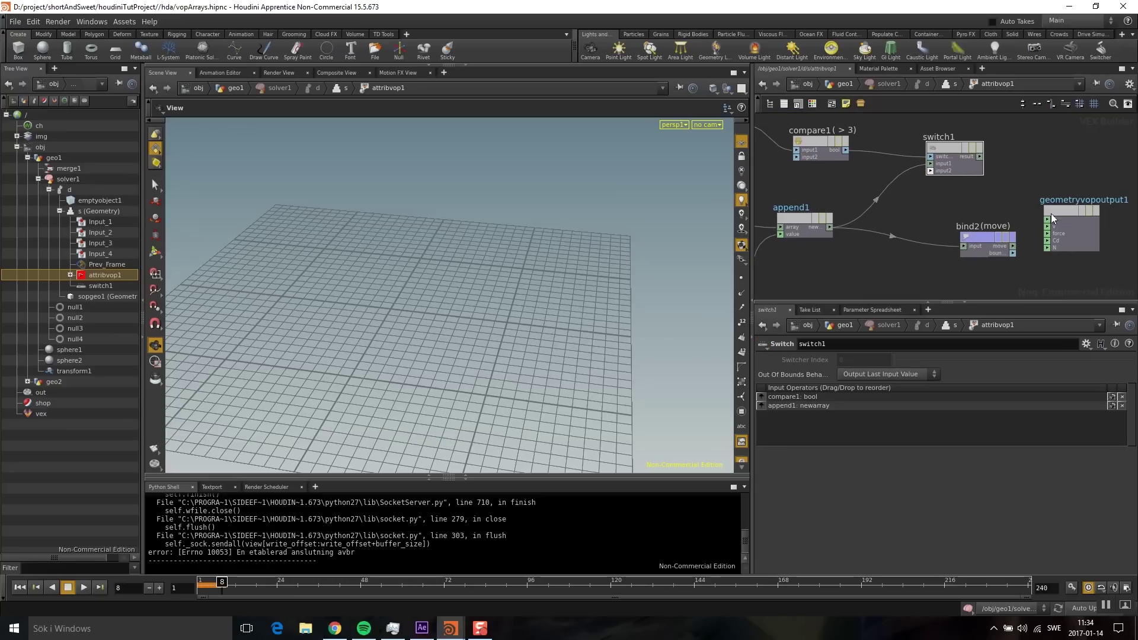
pyautogui.moveTo(1059, 210); pyautogui.dragTo(1118, 215)
pyautogui.moveTo(966, 207); pyautogui.dragTo(978, 206, button='middle')
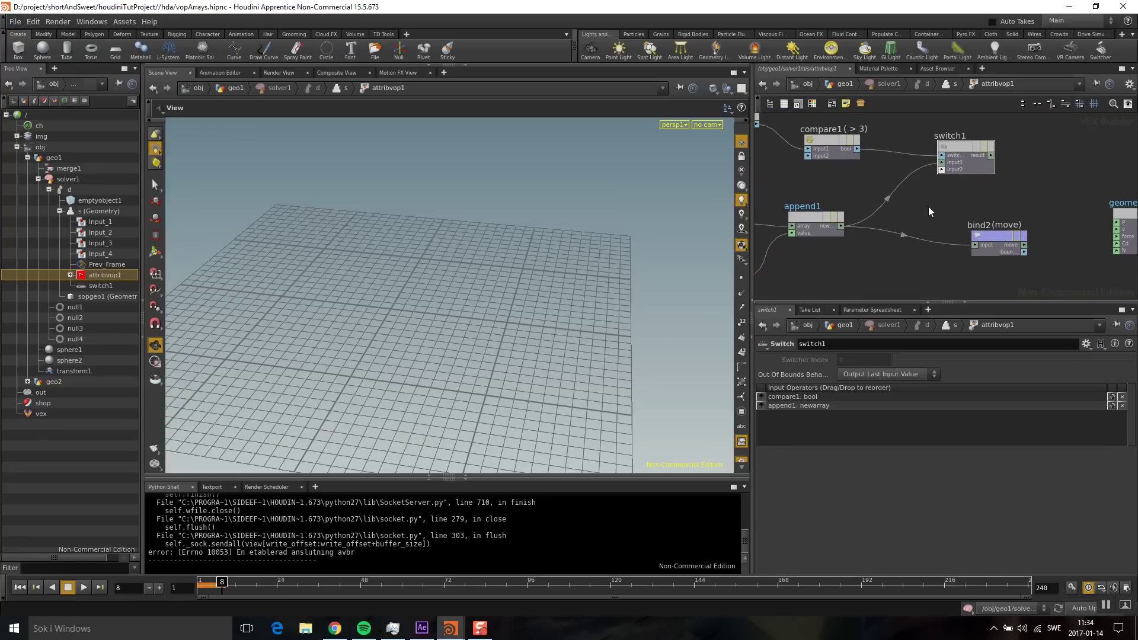
pyautogui.press('Tab')
# Add a Remove Index node below append1 and feed it append1's array.
pyautogui.write('remov')
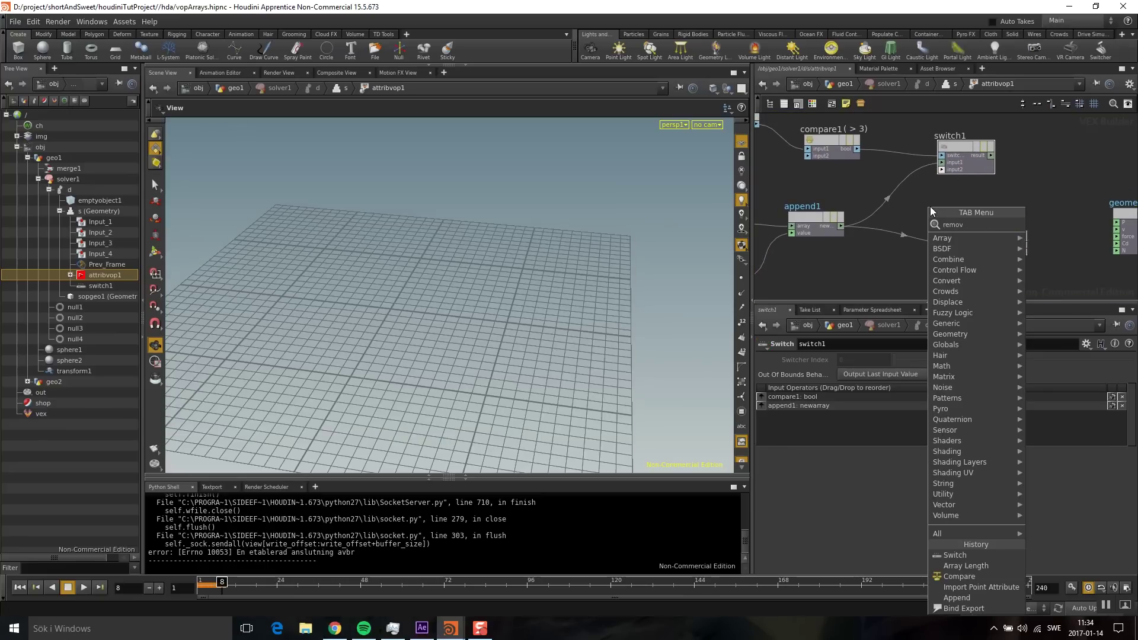
pyautogui.click(1072, 223)
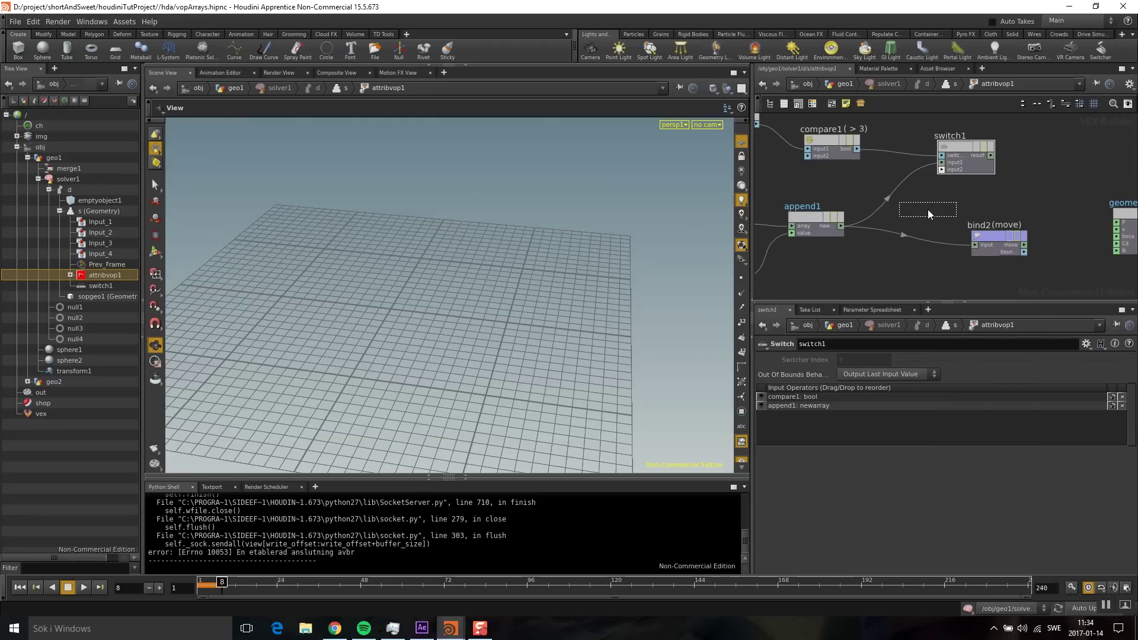
pyautogui.click(928, 215)
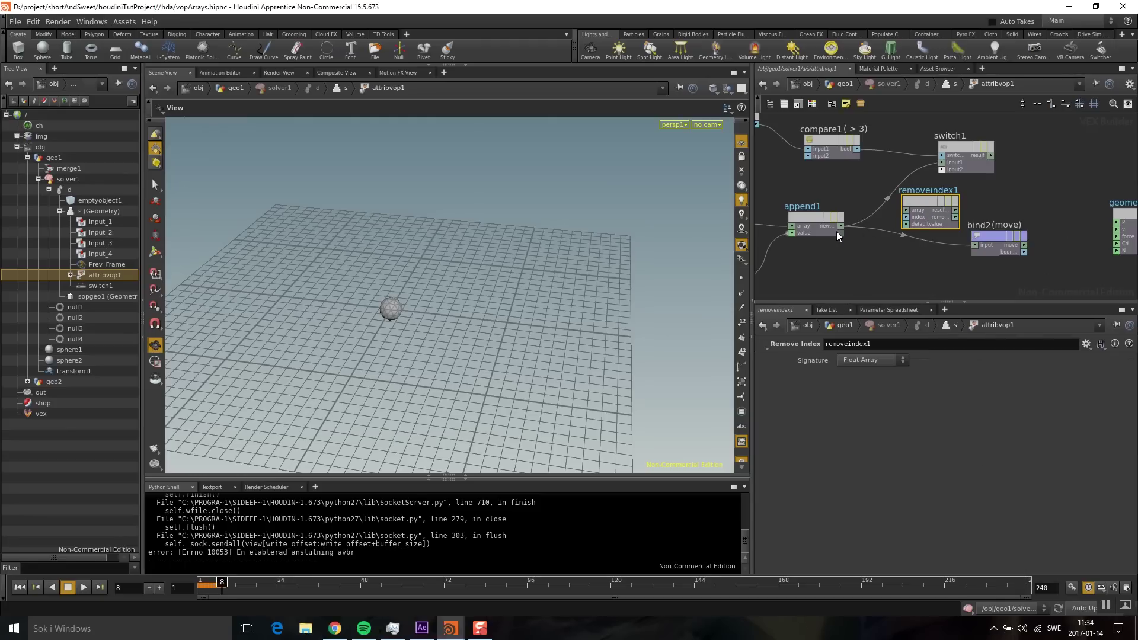
pyautogui.moveTo(840, 226); pyautogui.dragTo(906, 210)
pyautogui.moveTo(952, 147)
pyautogui.mouseDown()
pyautogui.moveTo(985, 122)
pyautogui.moveTo(1000, 134)
pyautogui.mouseUp()
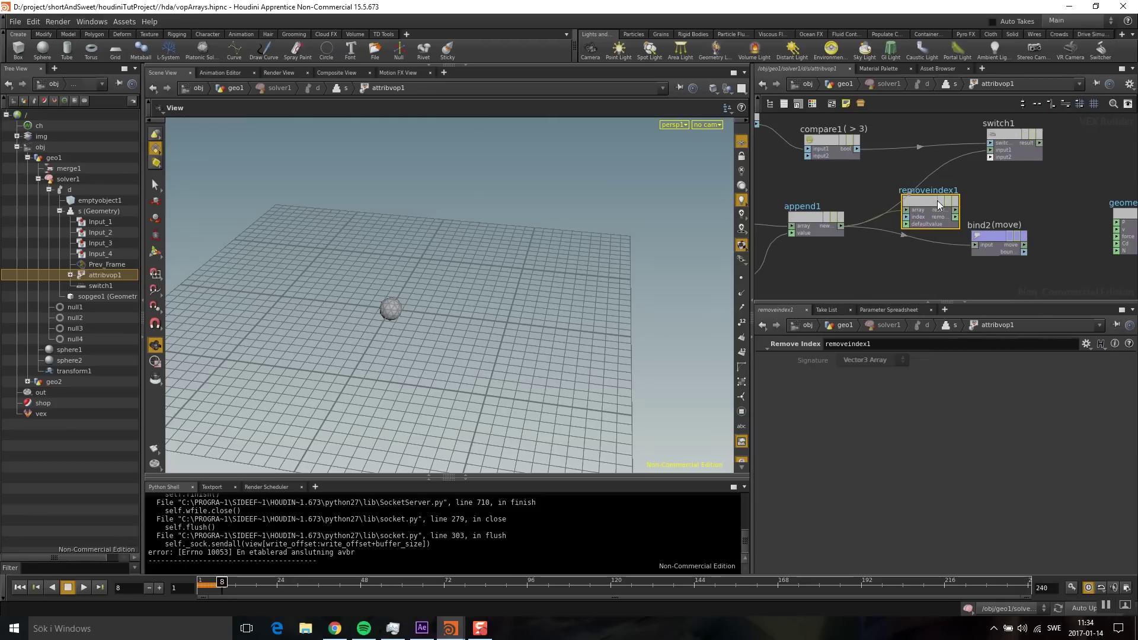
pyautogui.moveTo(938, 204); pyautogui.dragTo(871, 271)
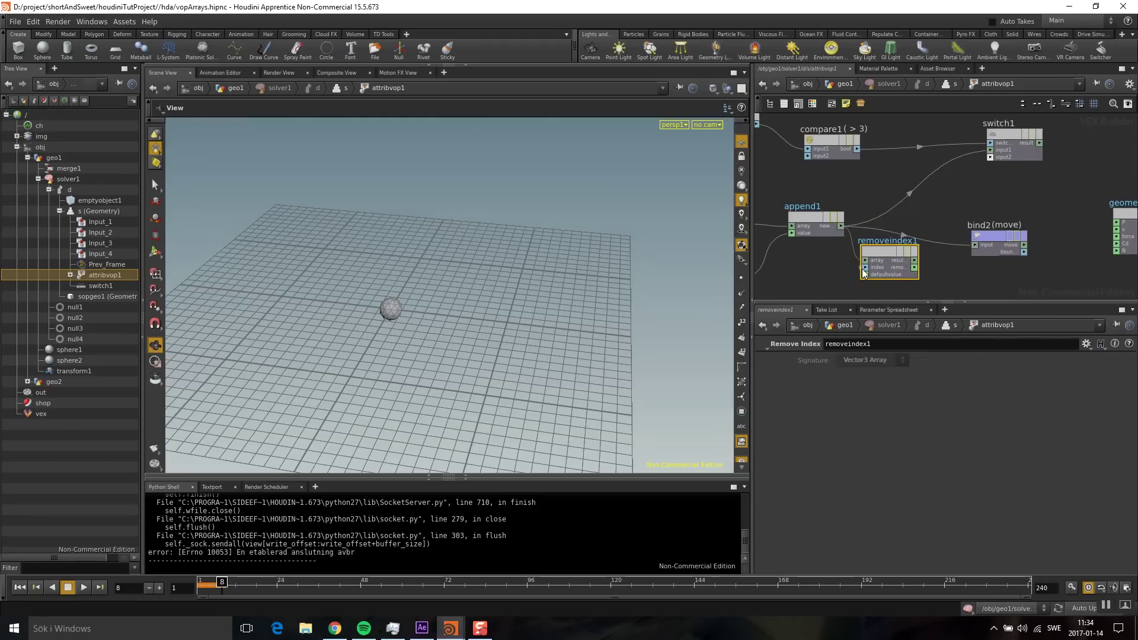
# Wire removeindex1's result into switch1's input2 and switch1's result into bind2 (move).
pyautogui.moveTo(913, 265); pyautogui.dragTo(885, 263, button='middle')
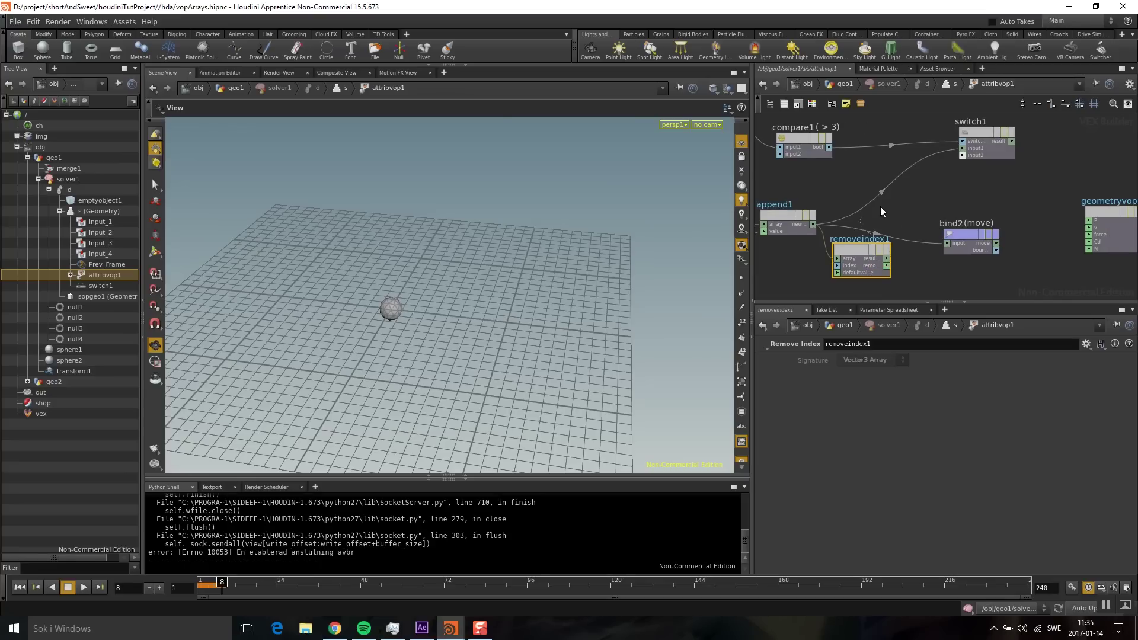
pyautogui.click(960, 156)
pyautogui.moveTo(968, 231); pyautogui.dragTo(1076, 157)
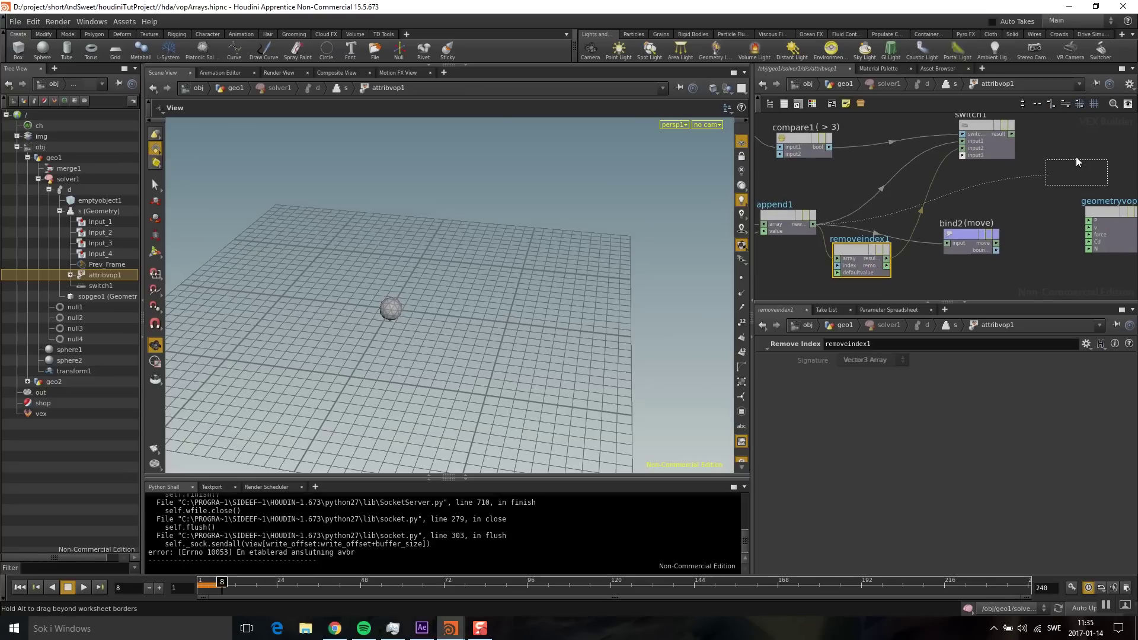
pyautogui.click(1052, 165)
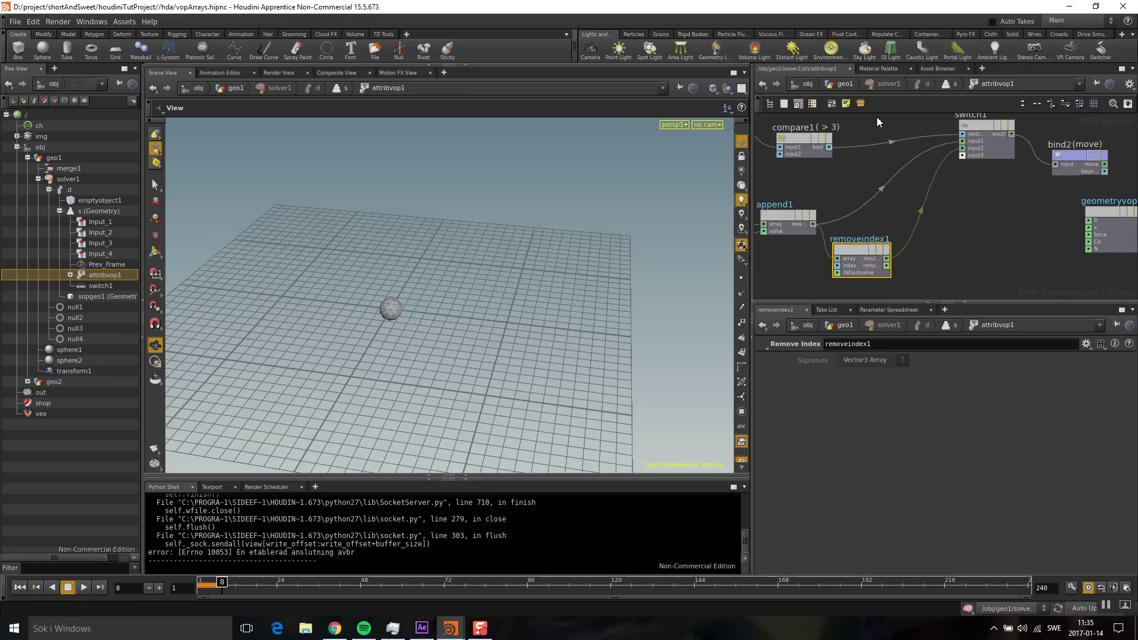
pyautogui.click(842, 84)
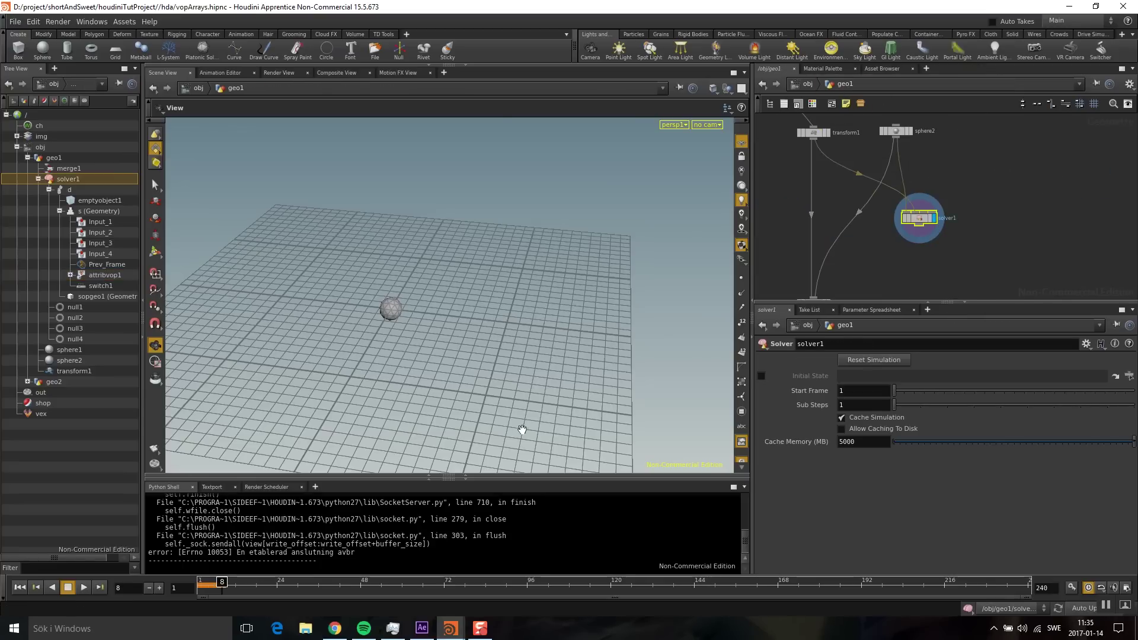
# Step frame by frame through solver1's geometry spreadsheet to check the move array stays at four entries.
pyautogui.click(20, 586)
pyautogui.rightClick(913, 217)
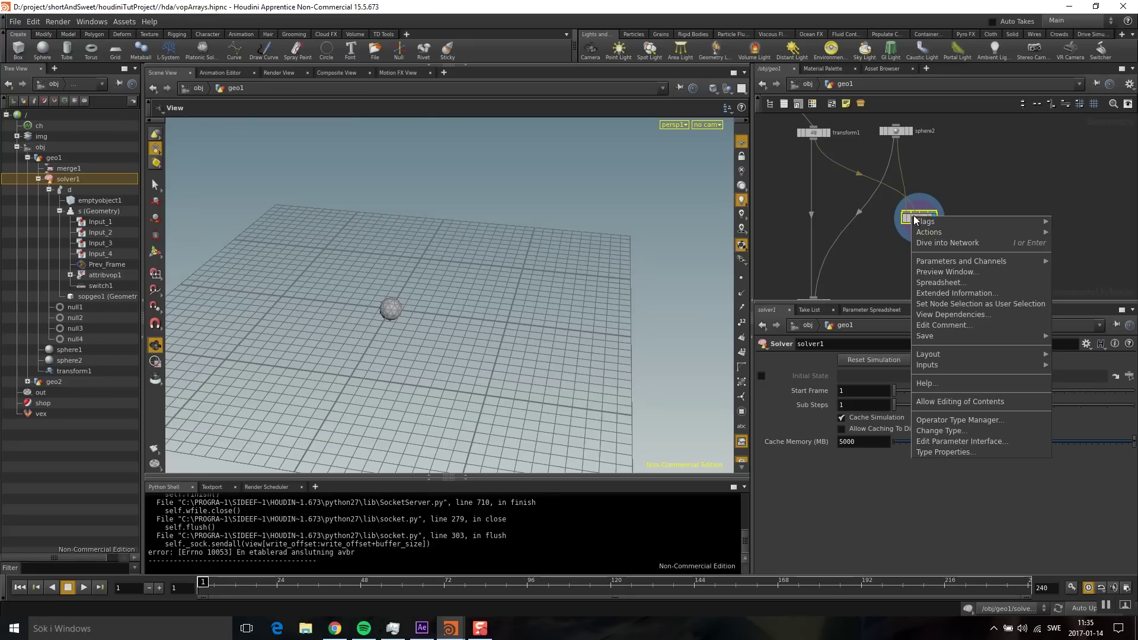
pyautogui.moveTo(930, 262)
pyautogui.click(841, 287)
pyautogui.click(158, 587)
pyautogui.click(159, 588)
pyautogui.click(158, 589)
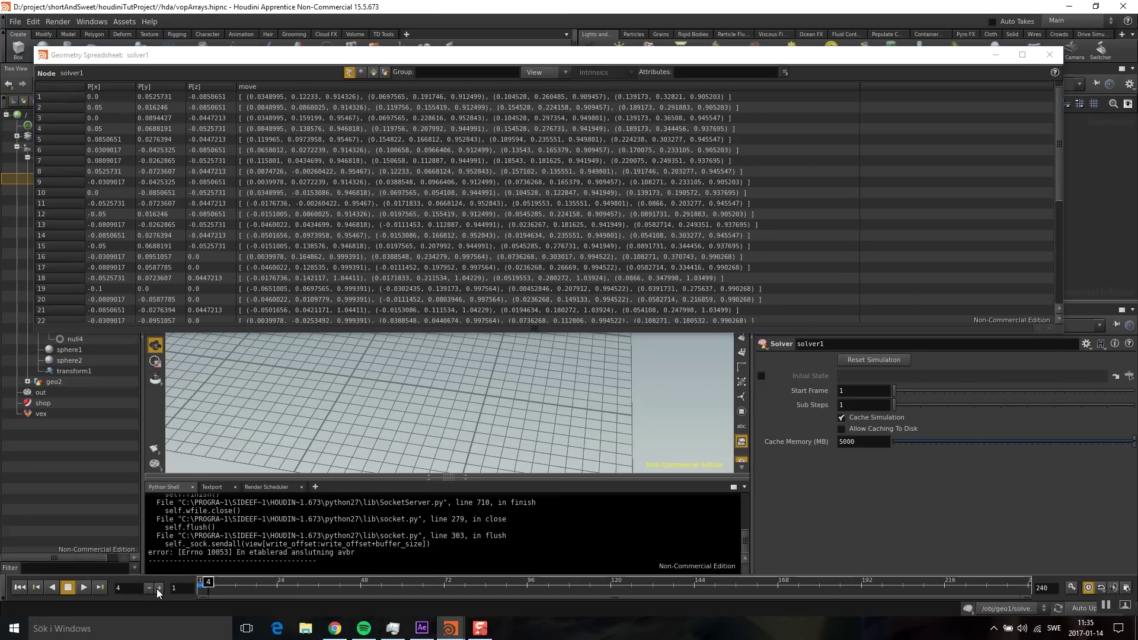
pyautogui.click(159, 588)
pyautogui.click(158, 588)
pyautogui.click(158, 589)
pyautogui.click(158, 589)
pyautogui.click(158, 588)
pyautogui.click(158, 588)
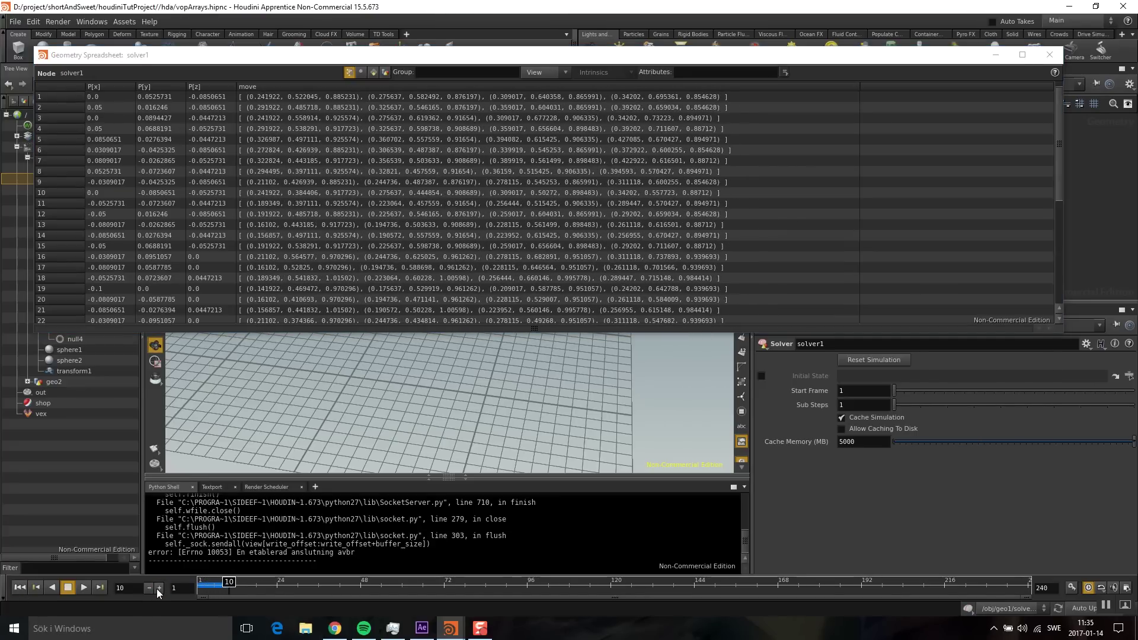
pyautogui.click(158, 588)
pyautogui.click(158, 588)
pyautogui.click(158, 589)
pyautogui.click(158, 588)
pyautogui.click(158, 588)
pyautogui.click(158, 588)
pyautogui.click(159, 588)
pyautogui.click(158, 588)
pyautogui.click(159, 588)
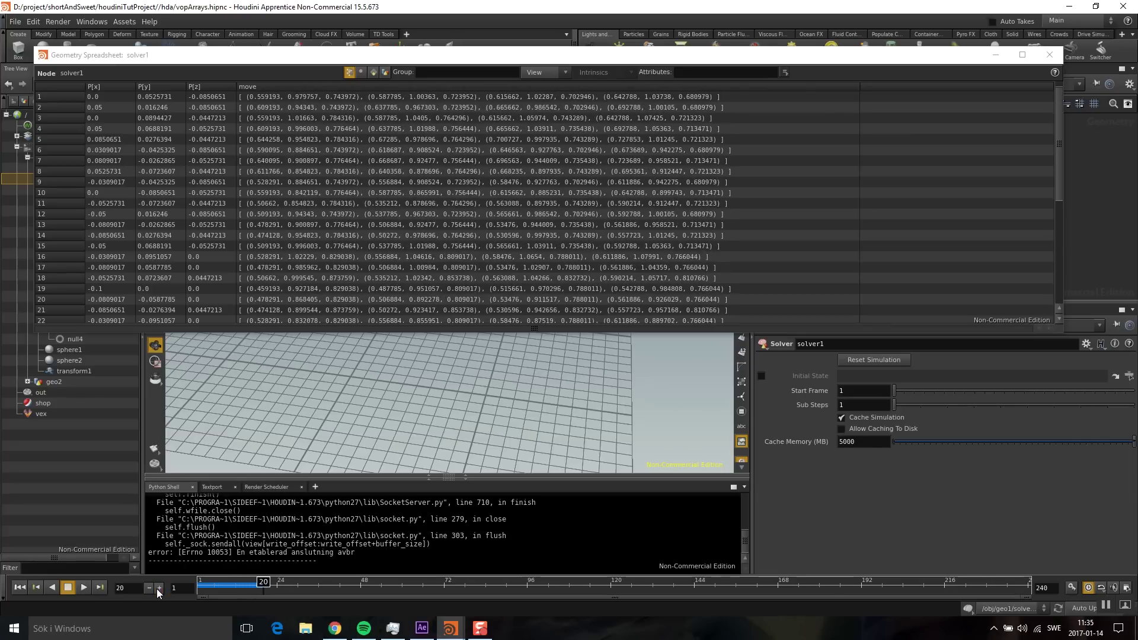
pyautogui.click(158, 589)
pyautogui.click(158, 589)
pyautogui.click(158, 589)
pyautogui.click(158, 588)
pyautogui.click(158, 588)
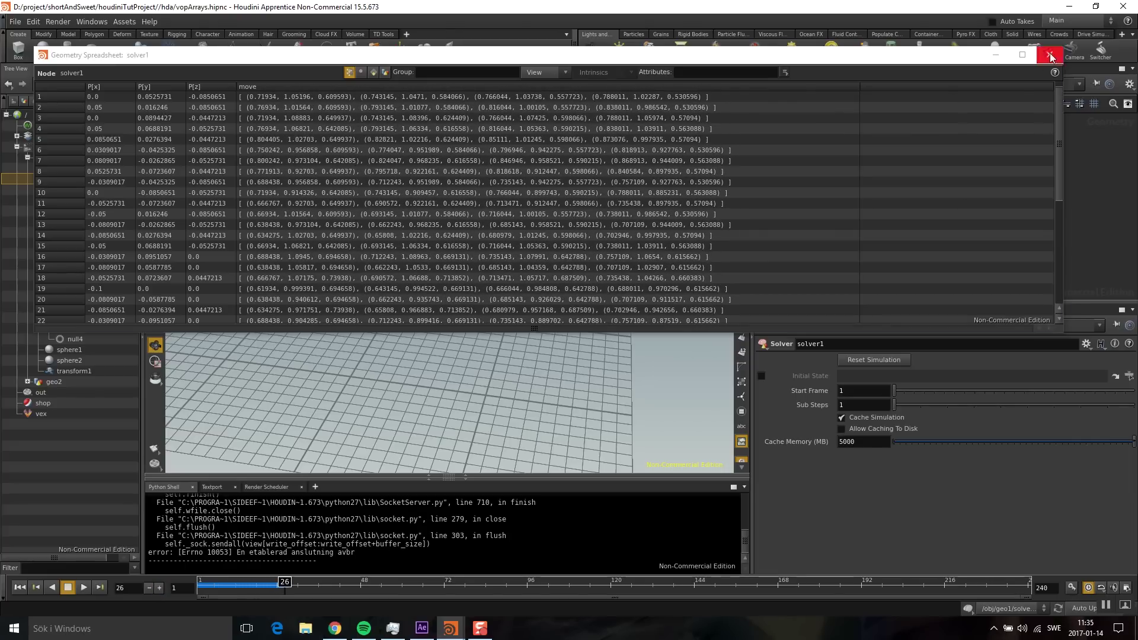
pyautogui.click(1049, 55)
# Inside solver1's attribvop1, set compare1's Compare to Integer threshold to 6.
pyautogui.doubleClick(921, 219)
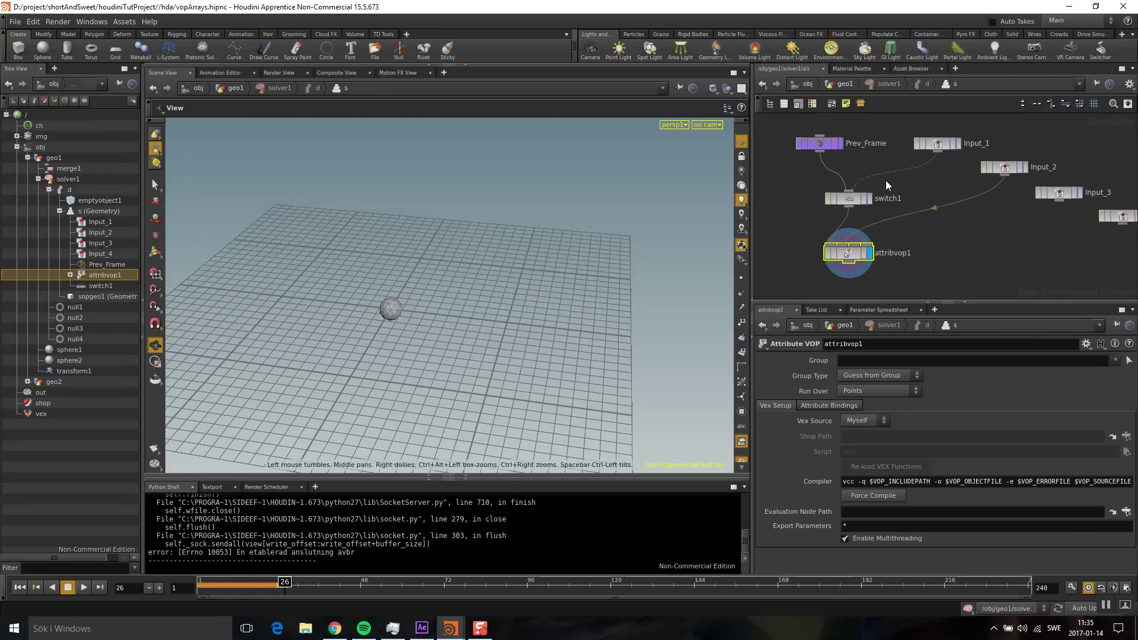
pyautogui.doubleClick(855, 255)
pyautogui.click(826, 156)
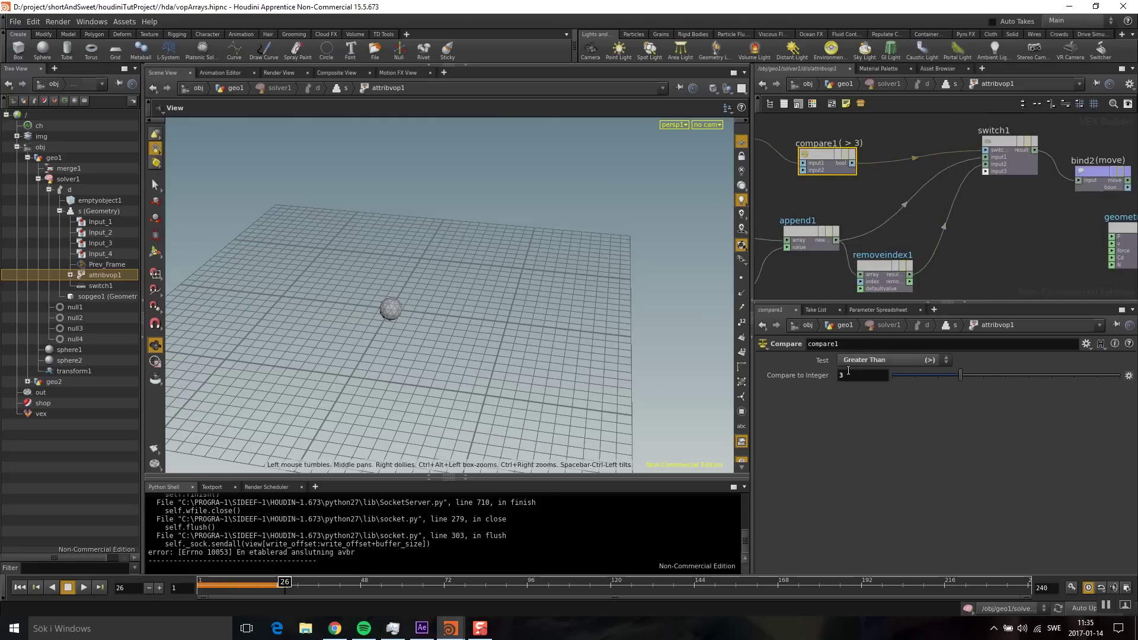
pyautogui.write('6')
pyautogui.press('Return')
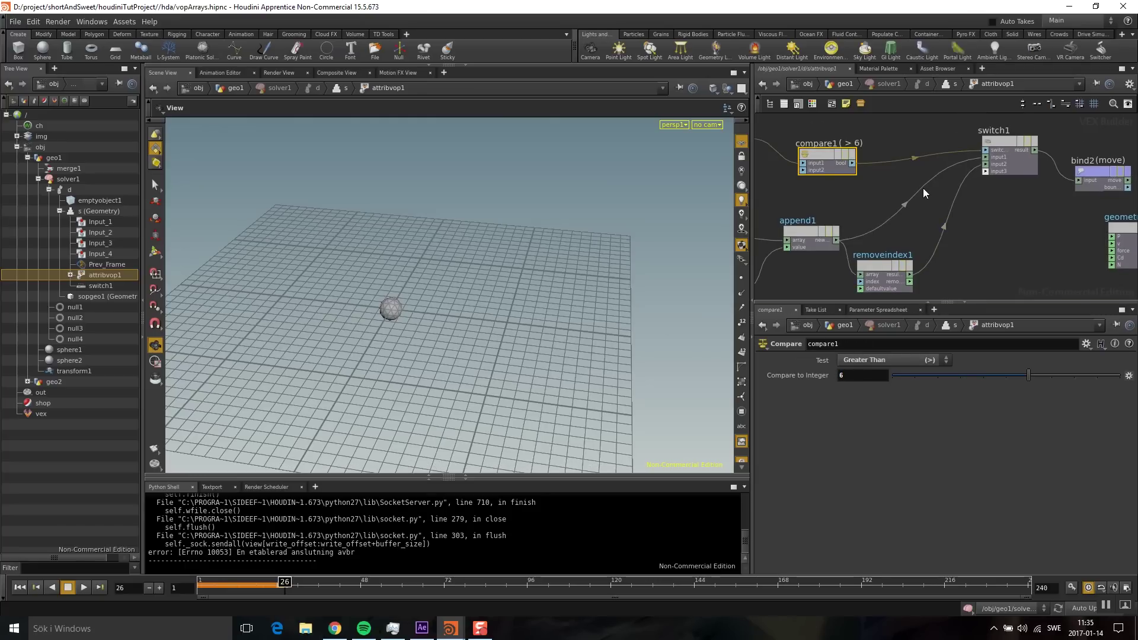
pyautogui.click(845, 84)
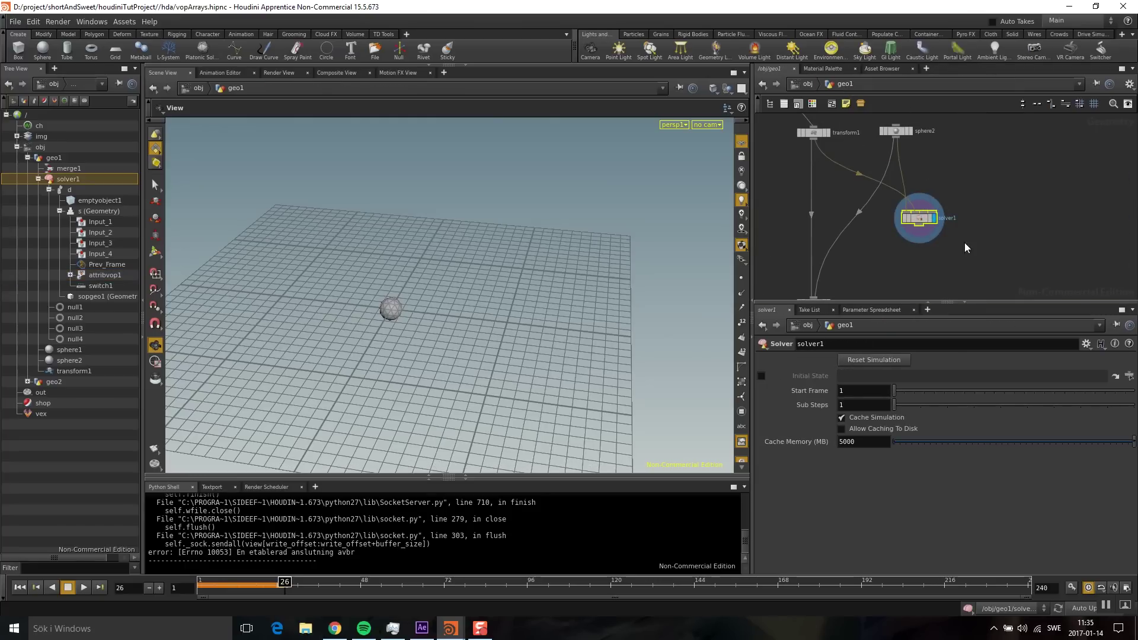
# Add an Attribute VOP below solver1, wire solver1 into it, and go inside it.
pyautogui.moveTo(939, 177); pyautogui.dragTo(916, 190)
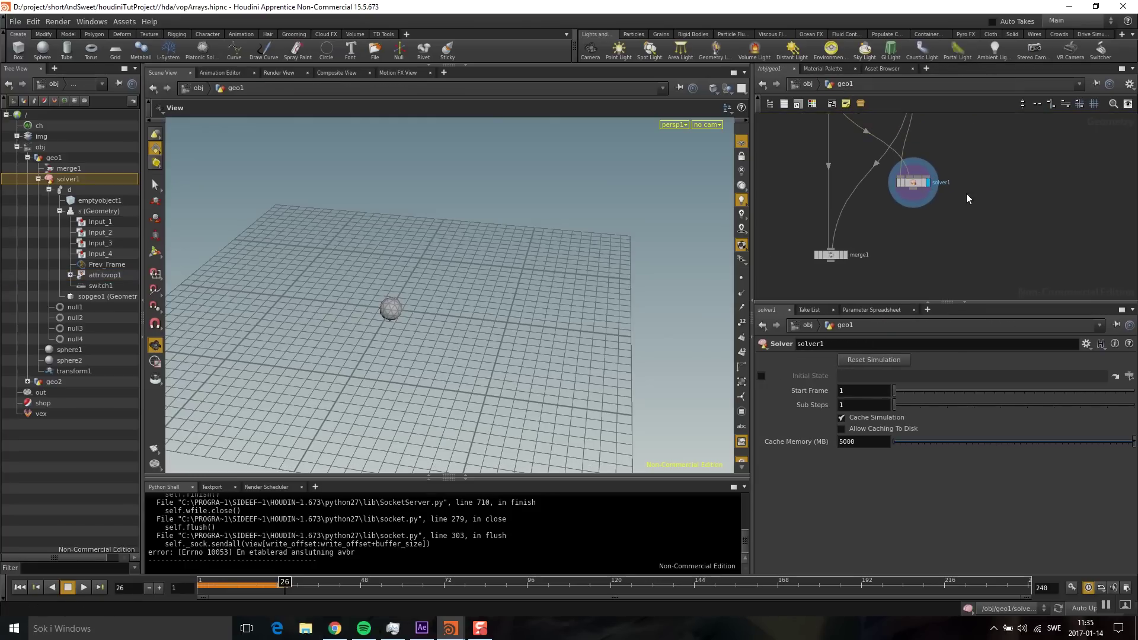
pyautogui.press('Tab')
pyautogui.write('attribu')
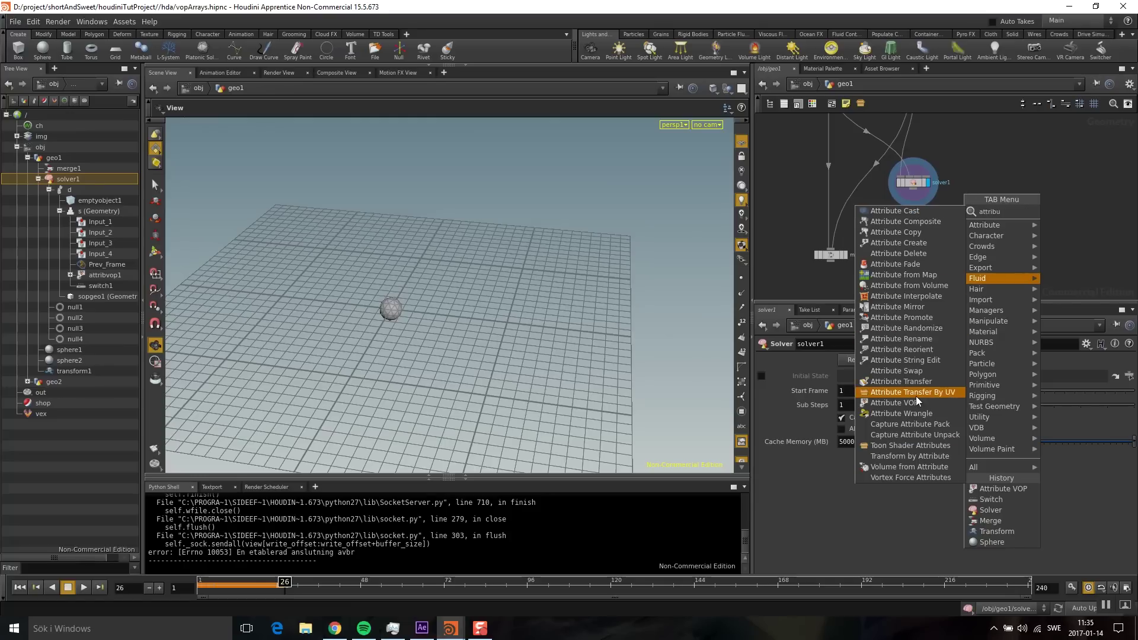
pyautogui.click(915, 402)
pyautogui.click(935, 225)
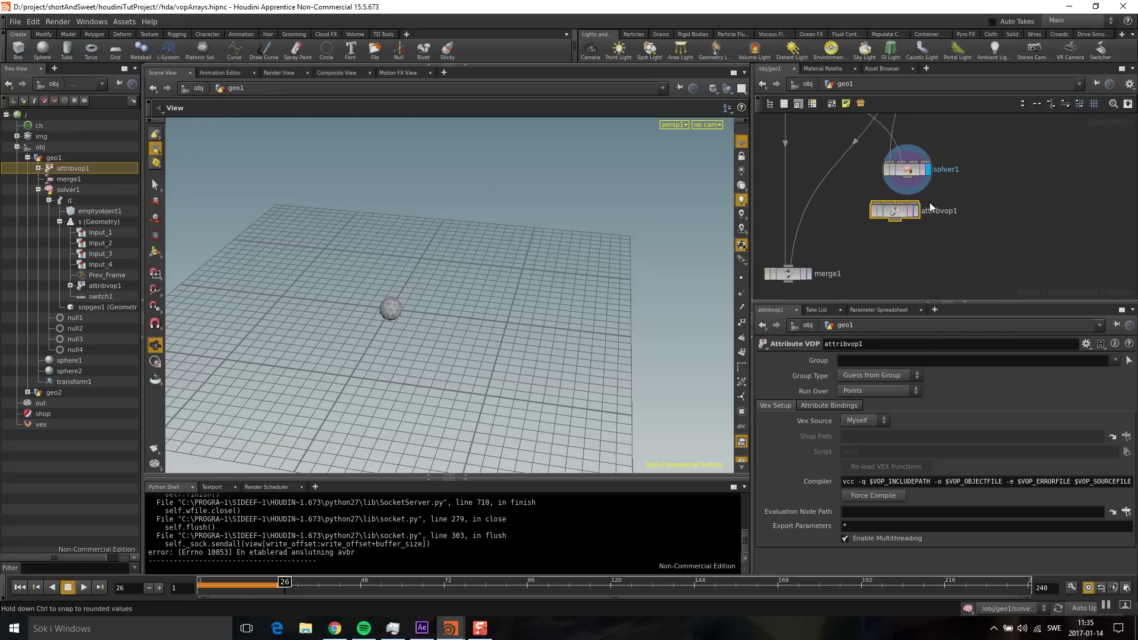
pyautogui.moveTo(907, 178); pyautogui.dragTo(875, 203)
pyautogui.doubleClick(895, 211)
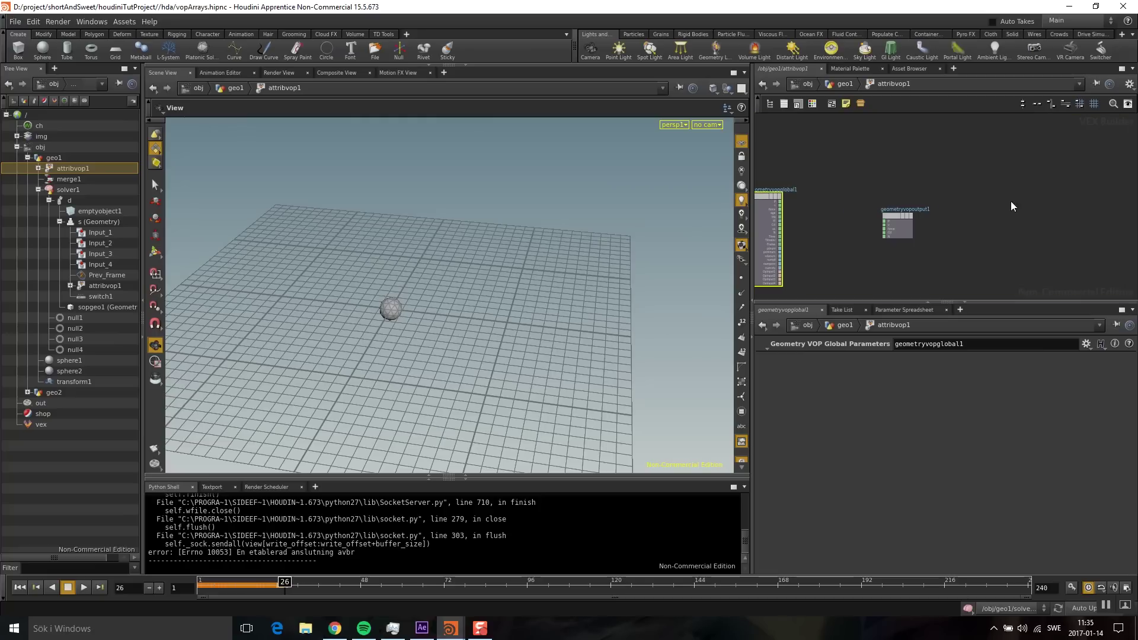
# Add a bind1 node that reads the move attribute as a Vector Array (vector[]).
pyautogui.press('Tab')
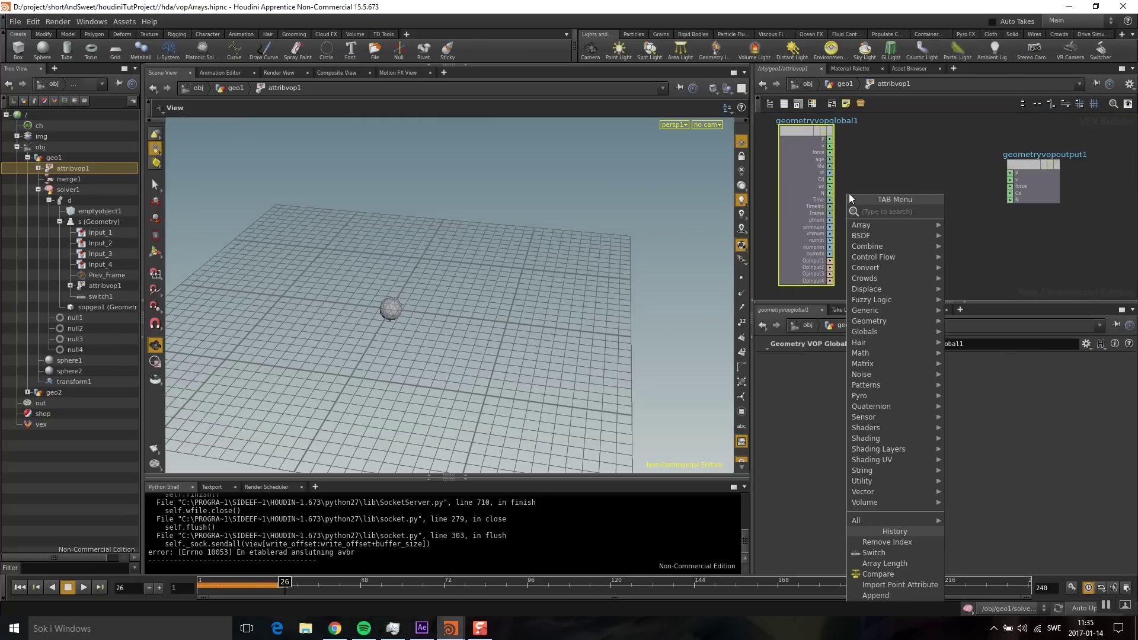
pyautogui.write('bind')
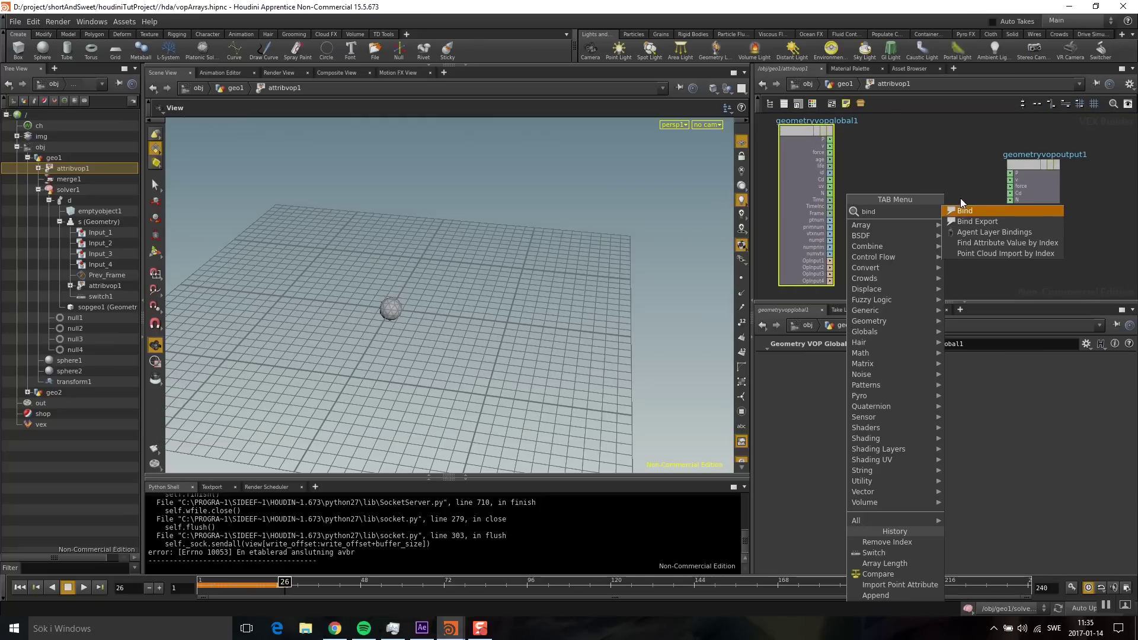
pyautogui.press('Return')
pyautogui.click(883, 373)
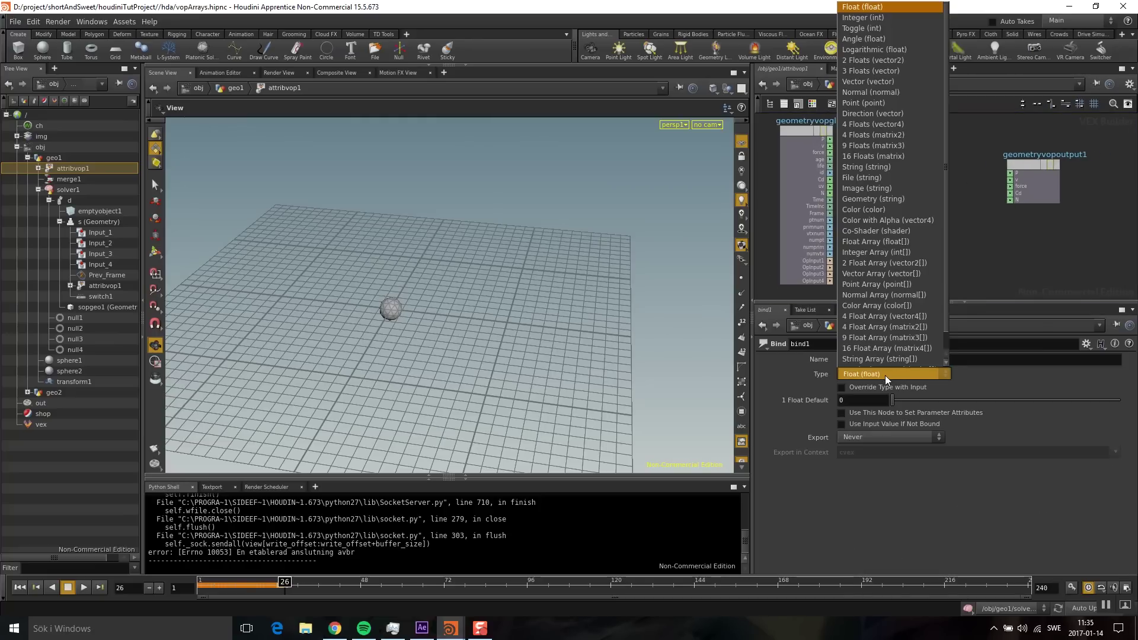
pyautogui.click(876, 273)
pyautogui.moveTo(856, 360); pyautogui.dragTo(816, 373)
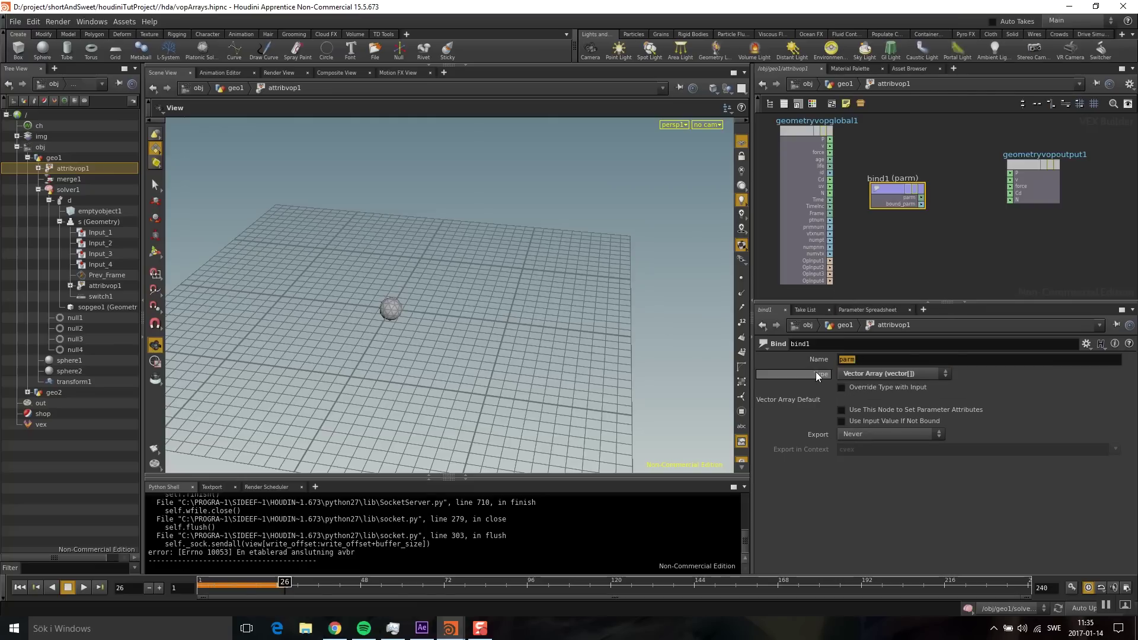
pyautogui.write('move')
pyautogui.press('Return')
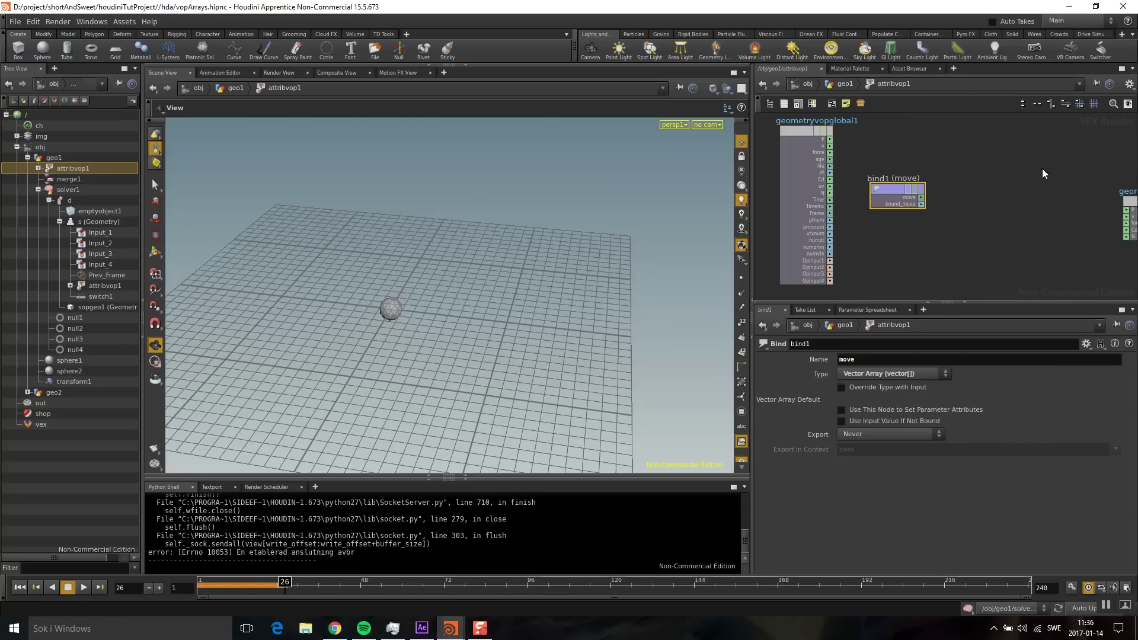
pyautogui.press('Tab')
pyautogui.write('fore')
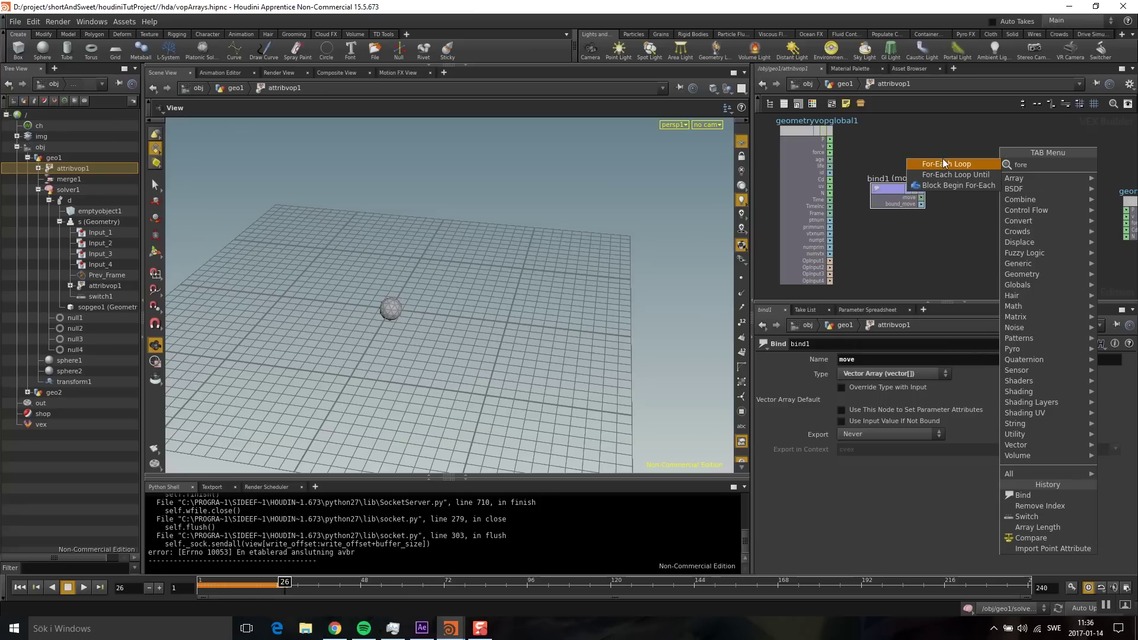
# Add a For-Each Loop fed by bind1's move array and spread its begin and end nodes apart.
pyautogui.click(944, 162)
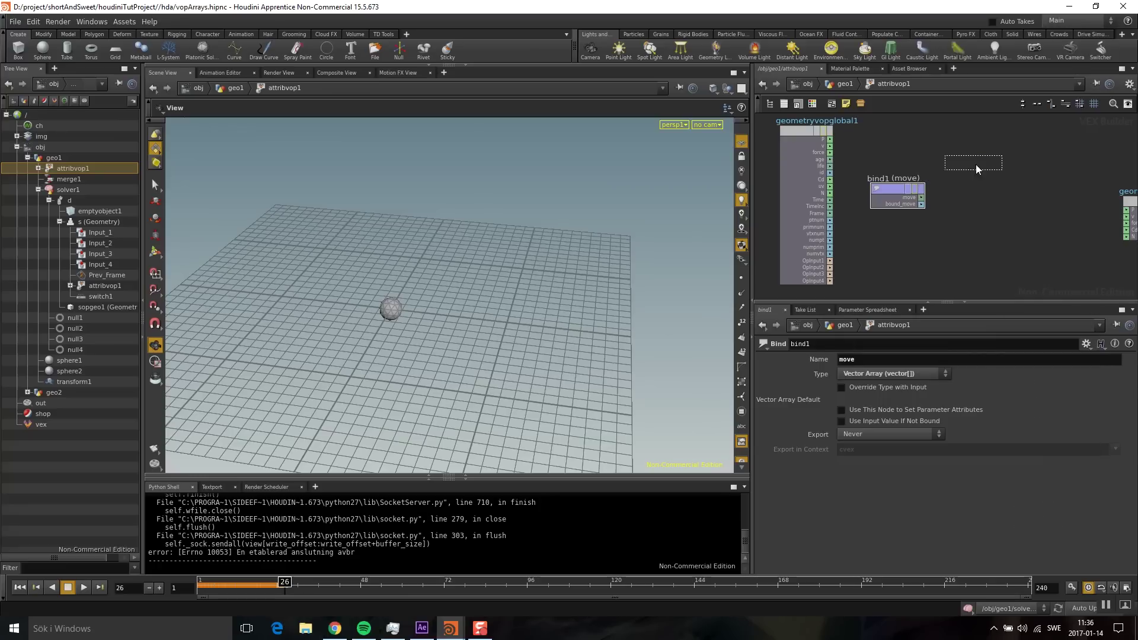
pyautogui.click(975, 165)
pyautogui.moveTo(975, 240); pyautogui.dragTo(859, 242, button='middle')
pyautogui.moveTo(829, 199); pyautogui.dragTo(808, 150)
pyautogui.moveTo(886, 222); pyautogui.dragTo(861, 220, button='middle')
pyautogui.moveTo(969, 172); pyautogui.dragTo(1060, 147)
pyautogui.click(973, 192)
pyautogui.moveTo(893, 220); pyautogui.dragTo(858, 230, button='middle')
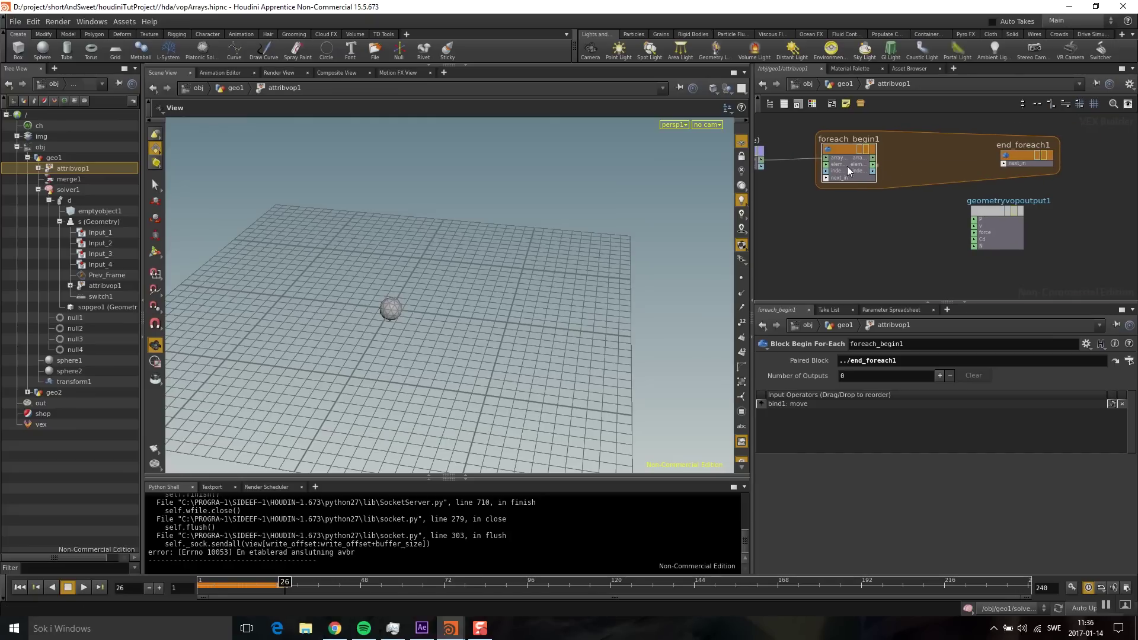
# Add a Vector Constant and feed its zero value into foreach_begin1's next_in.
pyautogui.press('Tab')
pyautogui.write('const')
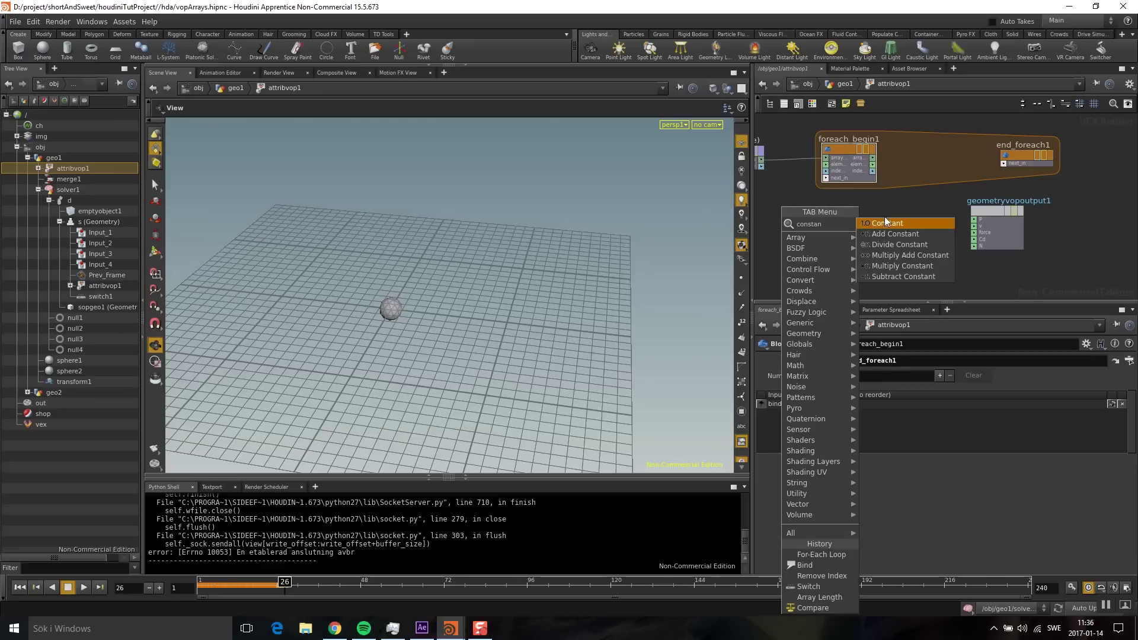
pyautogui.click(883, 221)
pyautogui.click(816, 227)
pyautogui.click(865, 360)
pyautogui.click(855, 83)
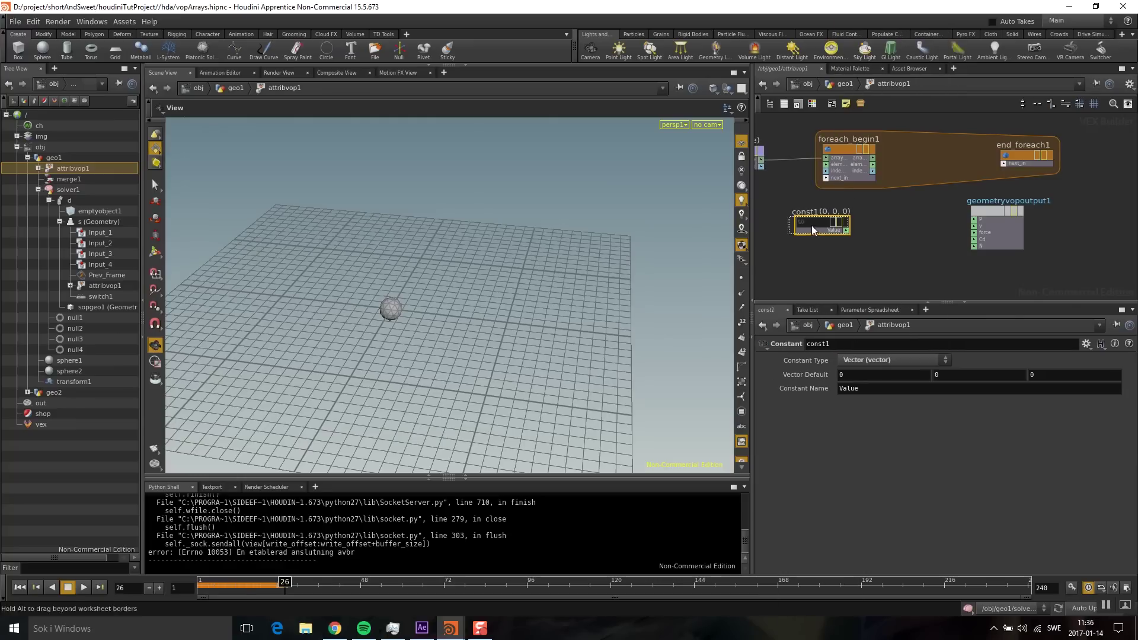
pyautogui.moveTo(815, 226); pyautogui.dragTo(762, 206)
pyautogui.click(790, 211)
pyautogui.moveTo(823, 179); pyautogui.dragTo(823, 179)
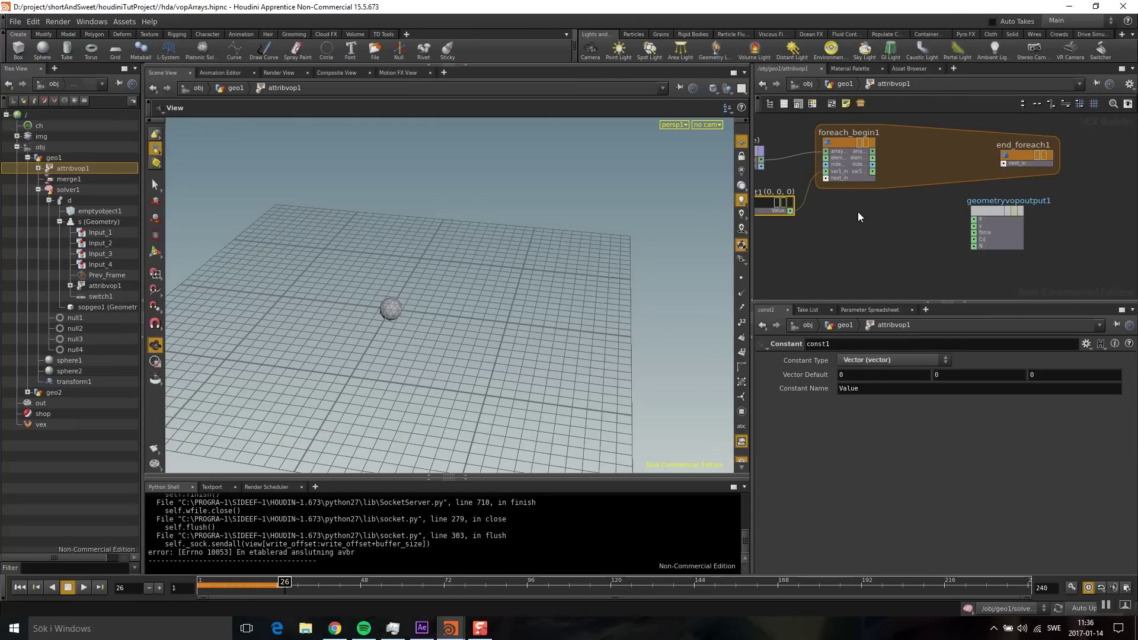
# Wire foreach_begin1's var1 into end_foreach1's next_in and space out the loop nodes.
pyautogui.moveTo(858, 212); pyautogui.dragTo(823, 227, button='middle')
pyautogui.moveTo(926, 194); pyautogui.dragTo(970, 185)
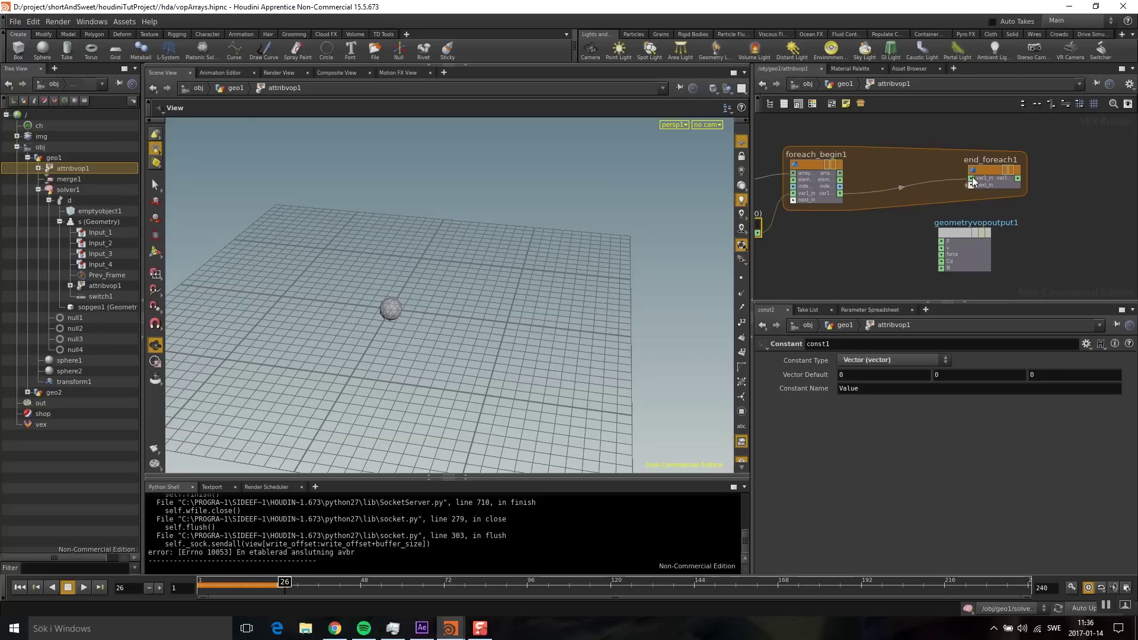
pyautogui.click(988, 169)
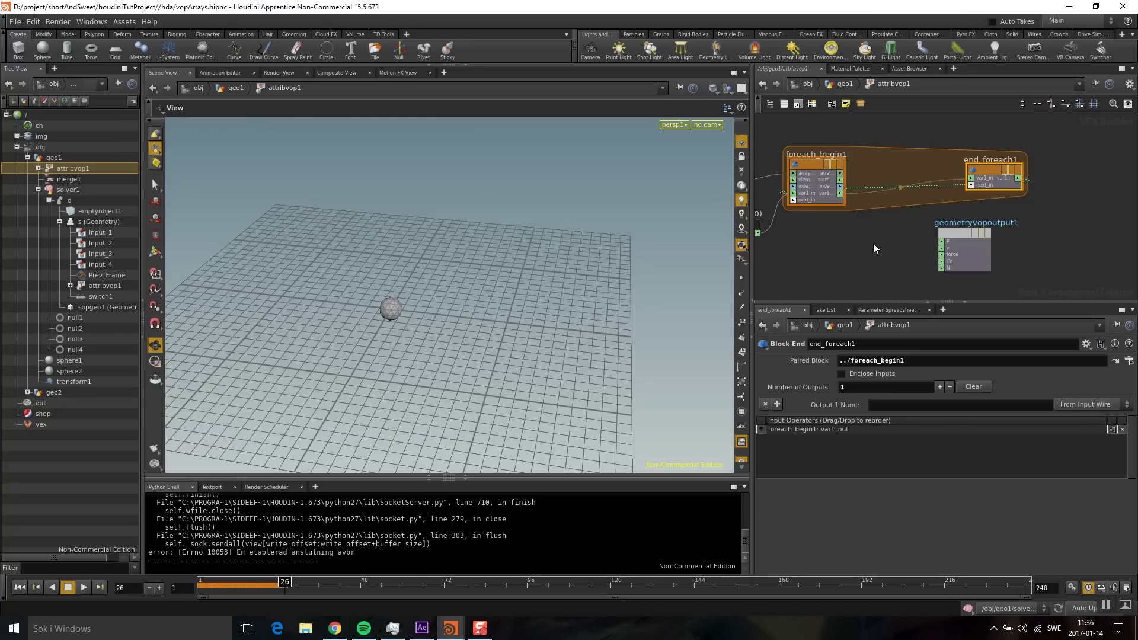
pyautogui.moveTo(862, 228)
pyautogui.mouseDown(button='middle')
pyautogui.moveTo(852, 218)
pyautogui.moveTo(861, 214)
pyautogui.mouseUp(button='middle')
pyautogui.moveTo(984, 152); pyautogui.dragTo(1029, 161)
# Insert add1 between foreach_begin1 and end_foreach1, adding each array element into its input2.
pyautogui.press('Tab')
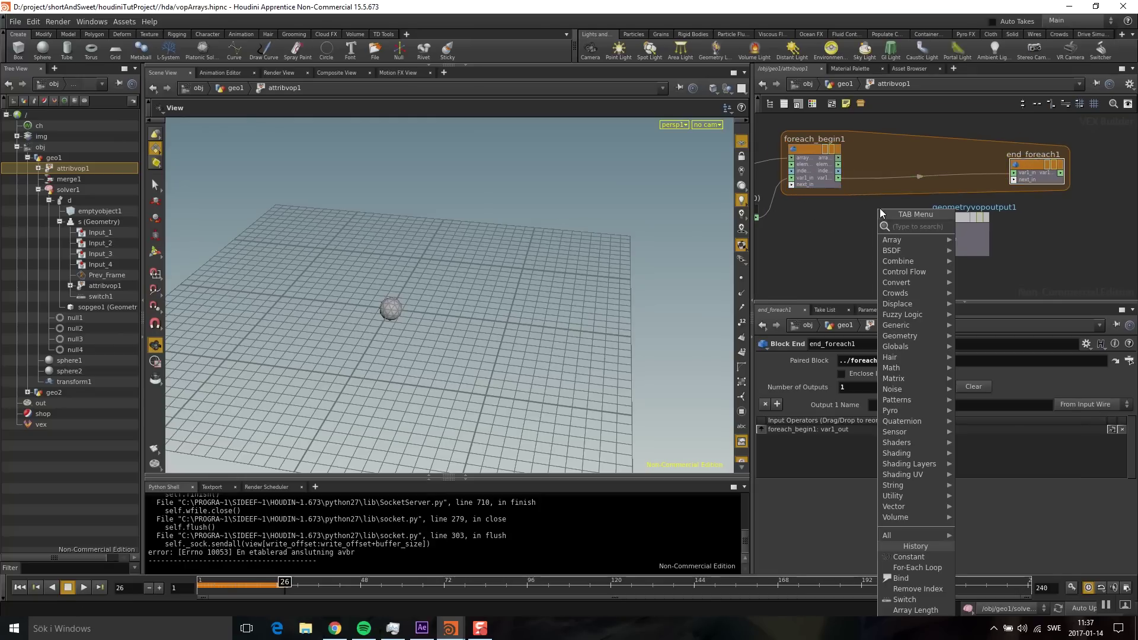
pyautogui.write('add')
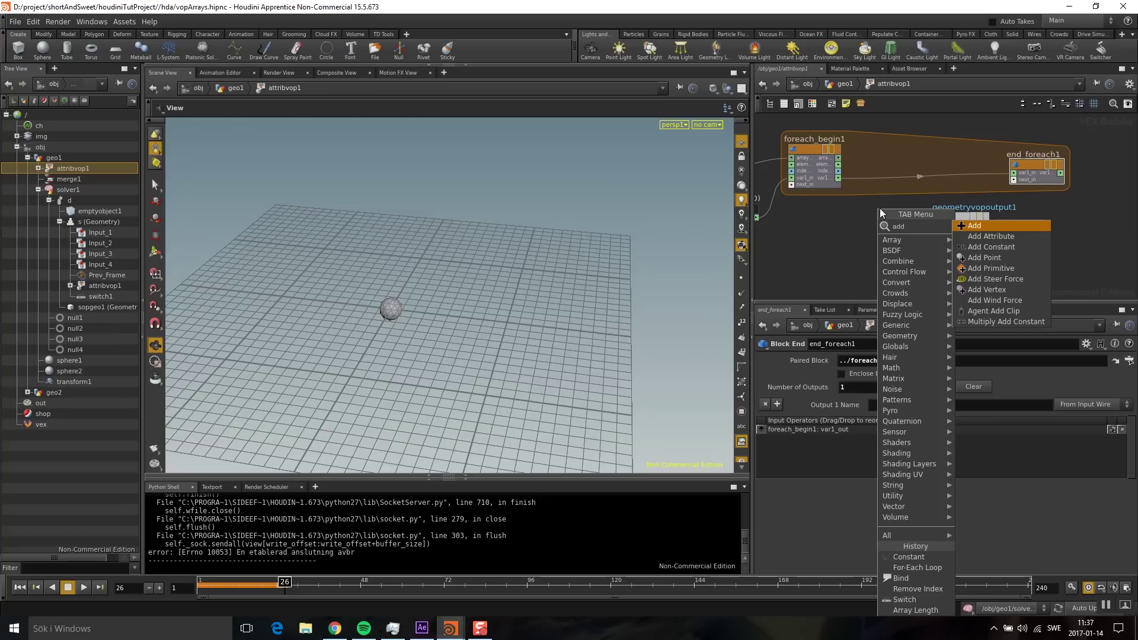
pyautogui.click(972, 226)
pyautogui.click(926, 173)
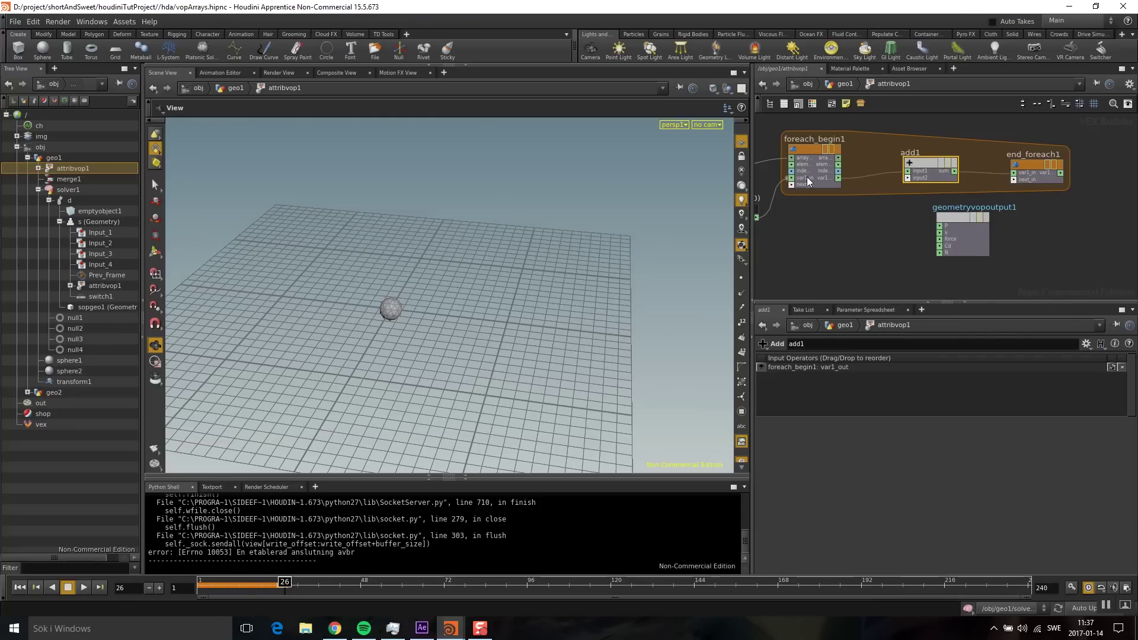
pyautogui.moveTo(891, 220); pyautogui.dragTo(887, 219, button='middle')
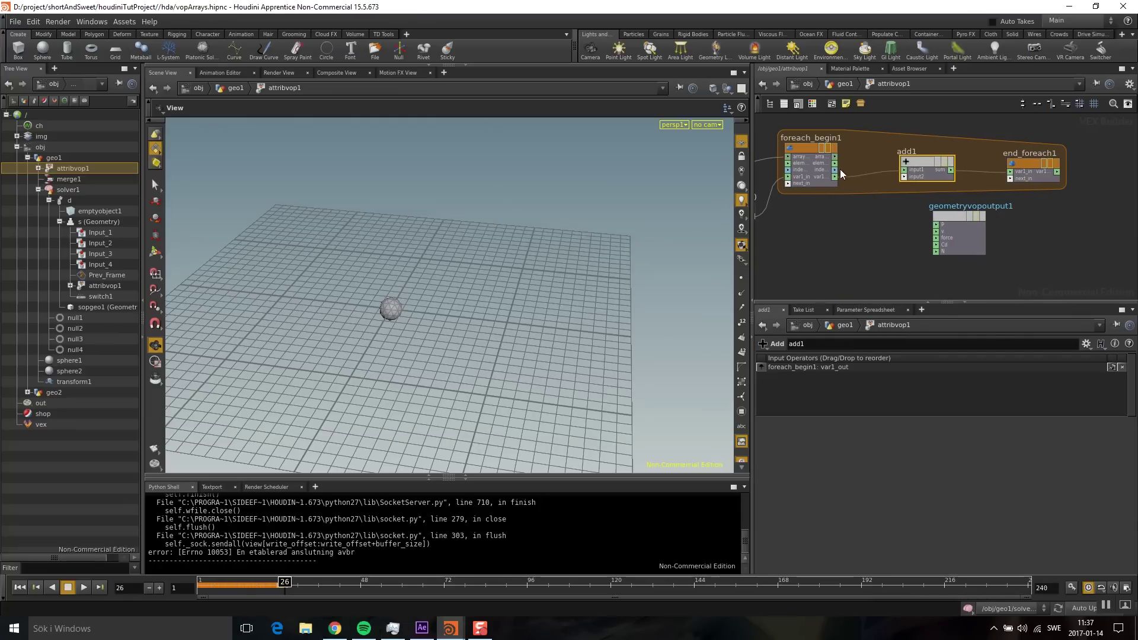
pyautogui.click(903, 177)
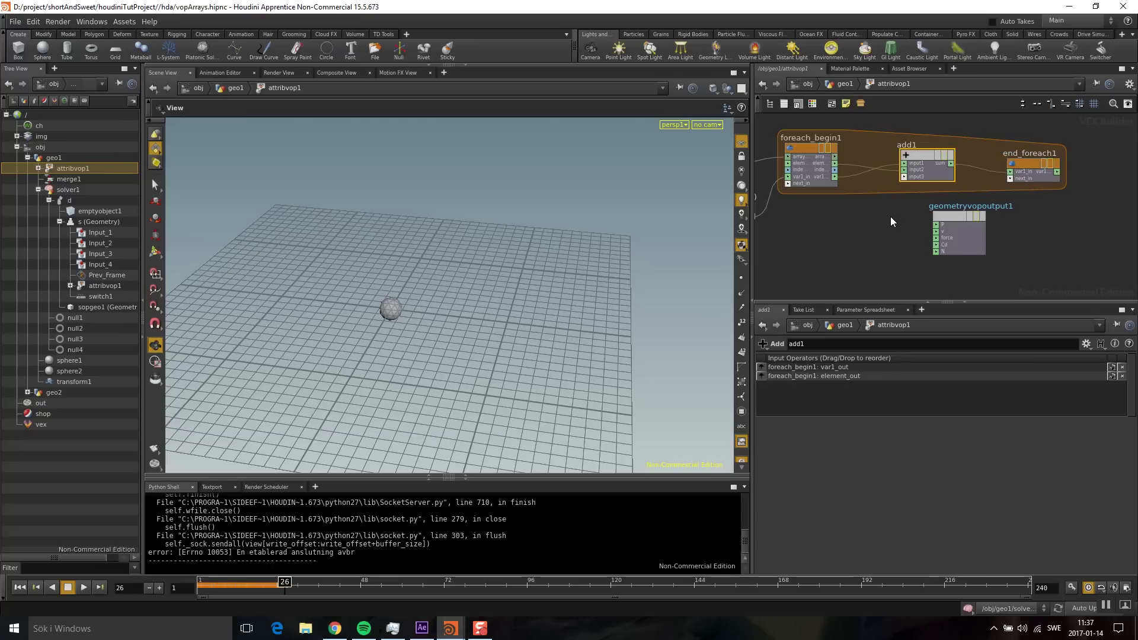
pyautogui.moveTo(892, 217); pyautogui.dragTo(759, 222, button='middle')
pyautogui.click(897, 169)
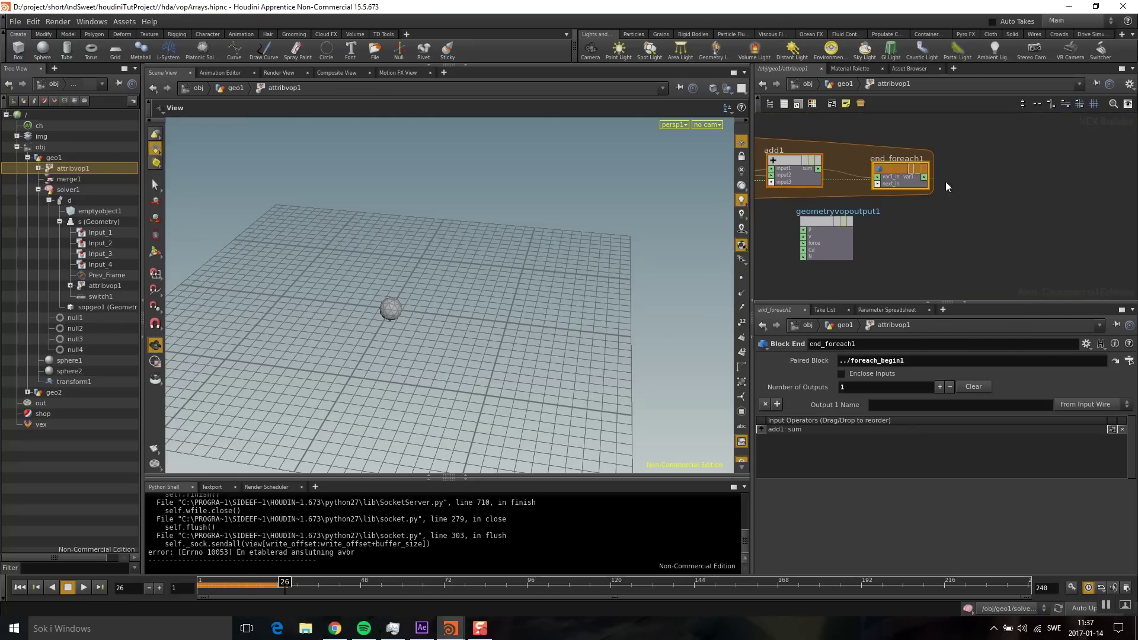
pyautogui.moveTo(974, 182); pyautogui.dragTo(931, 200, button='middle')
pyautogui.scroll(-2, 964, 180)
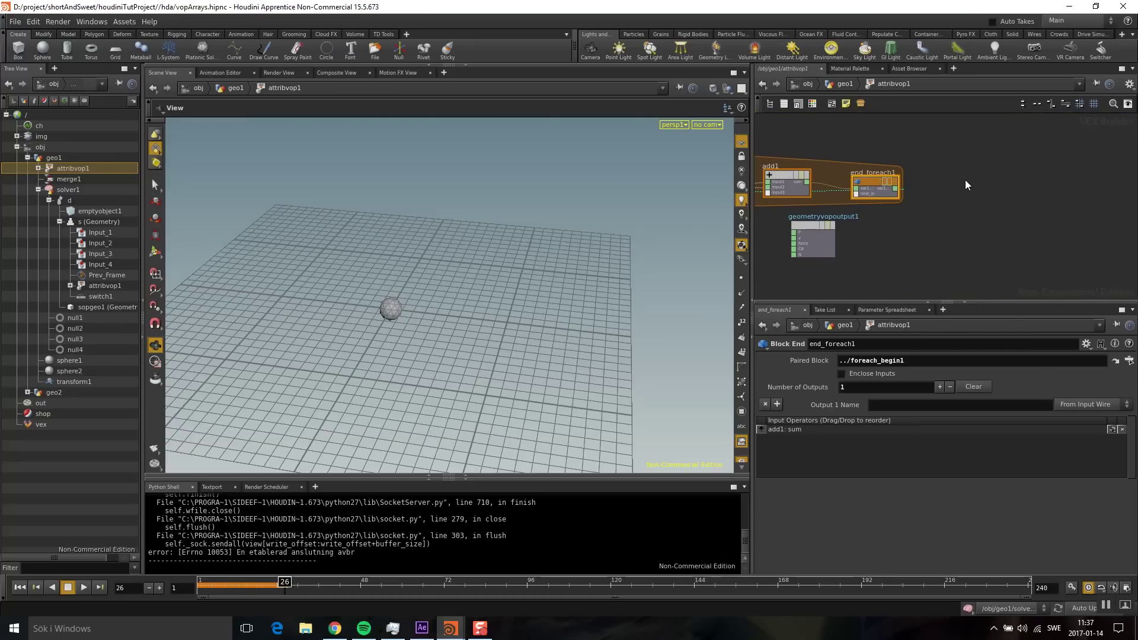
pyautogui.press('Tab')
pyautogui.write('divid')
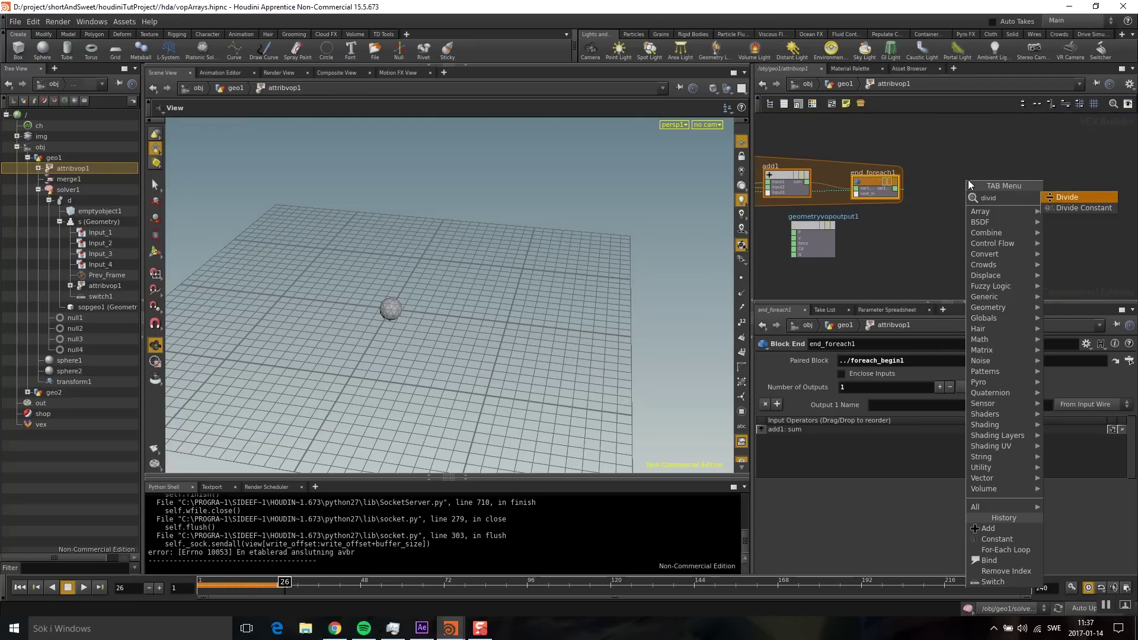
# Add divide1 after the loop, taking end_foreach1's summed result.
pyautogui.click(1058, 196)
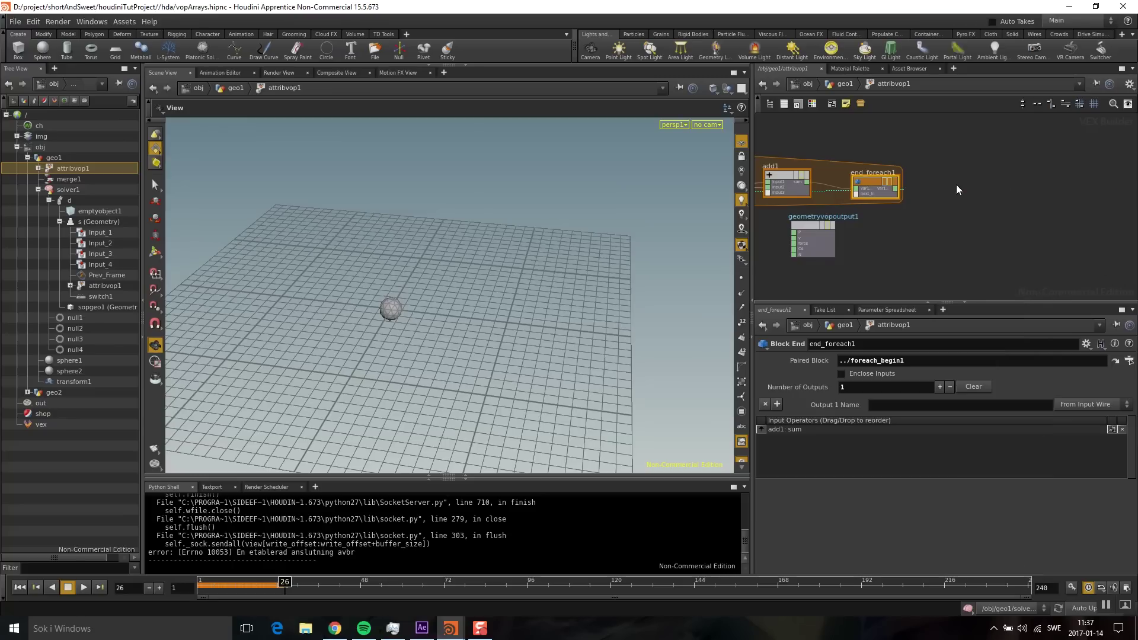
pyautogui.click(957, 188)
pyautogui.scroll(2, 942, 207)
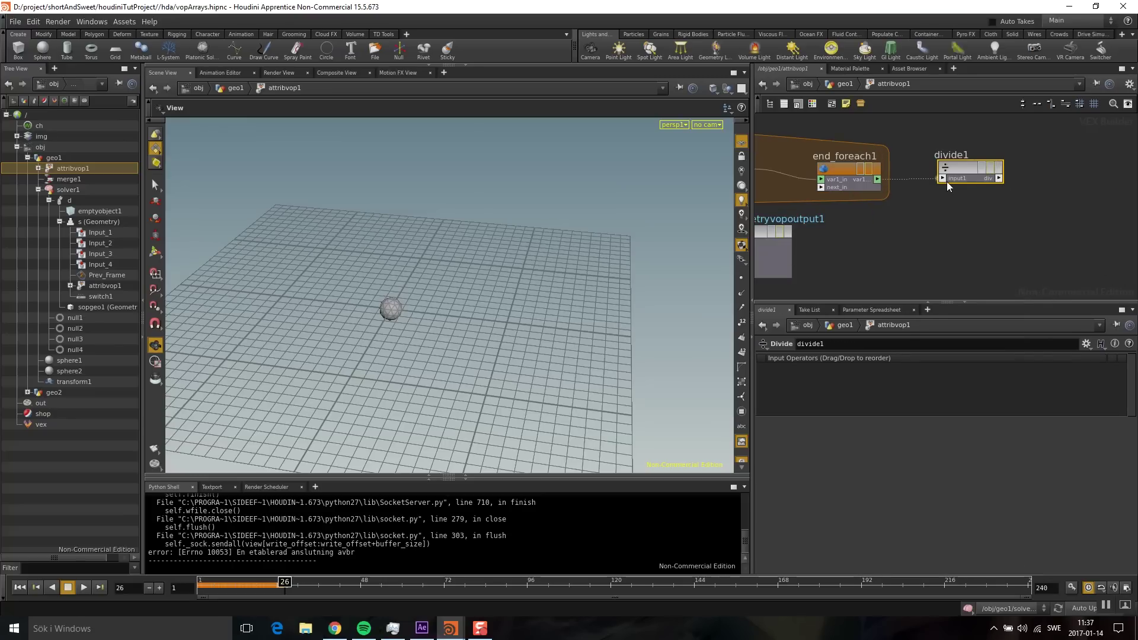
pyautogui.click(947, 182)
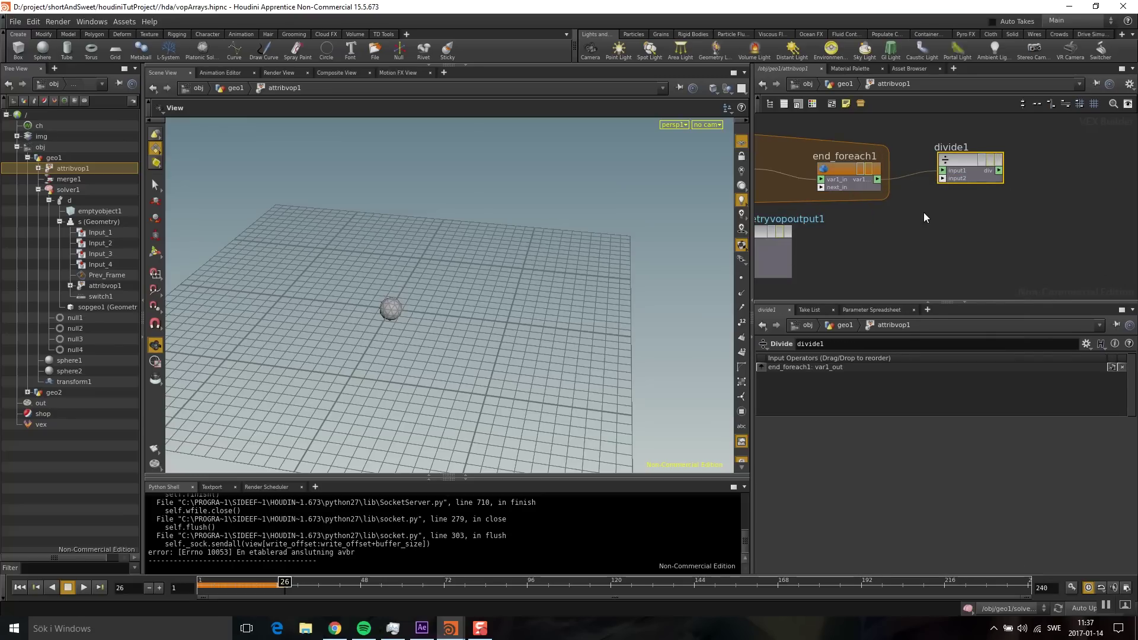
# Add an Array Length node fed by bind1's move array and use it as divide1's divisor.
pyautogui.press('Tab')
pyautogui.write('len')
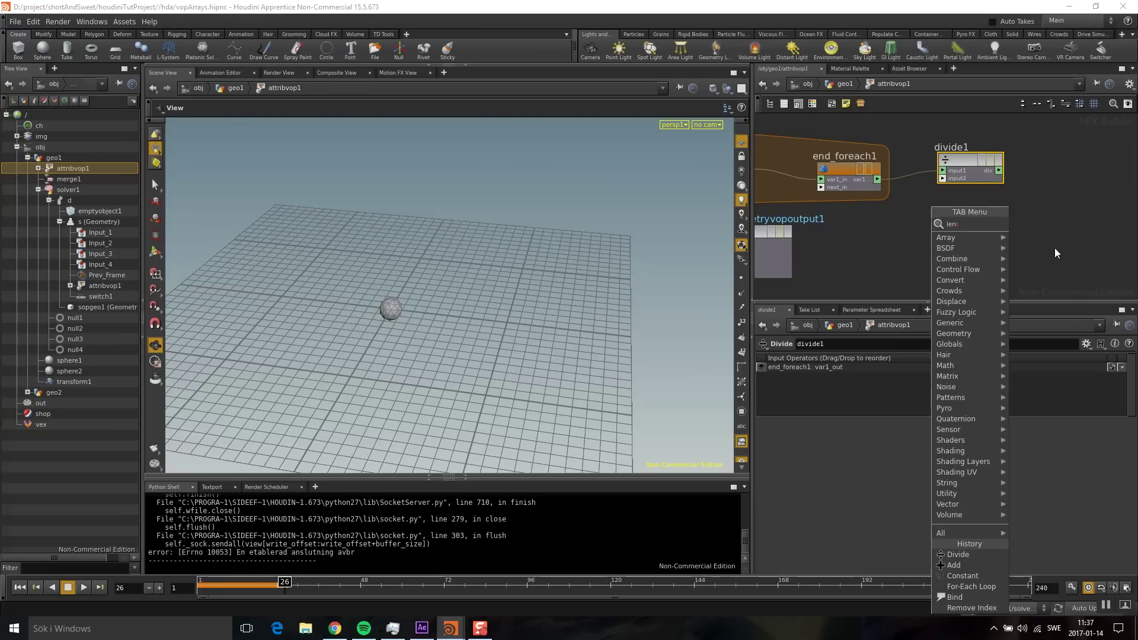
pyautogui.click(1045, 245)
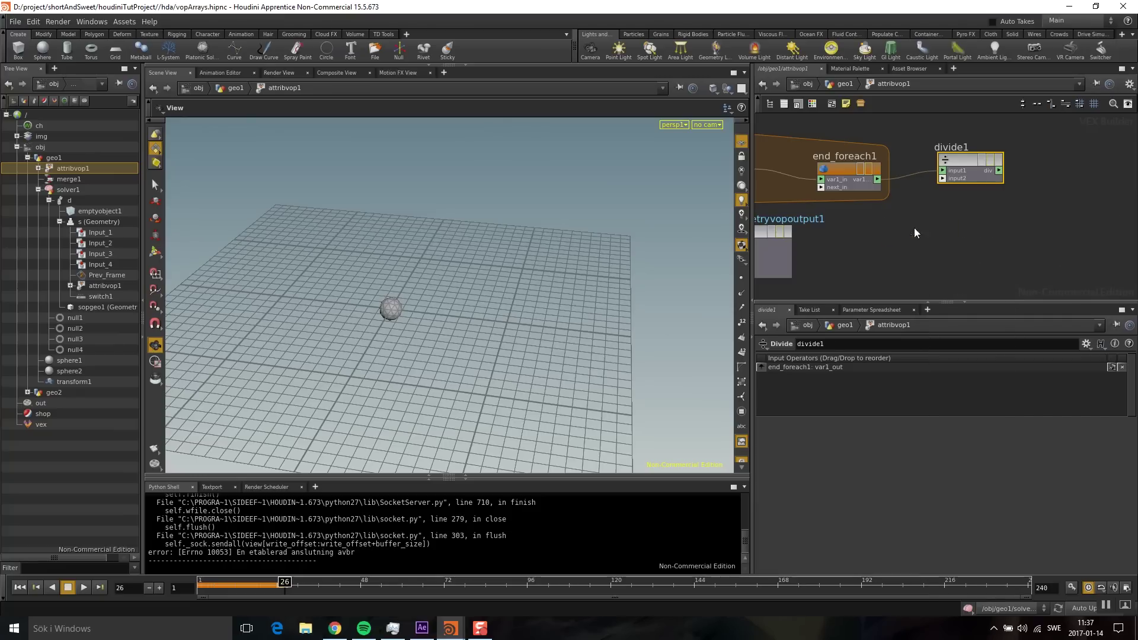
pyautogui.click(913, 228)
pyautogui.moveTo(1110, 241); pyautogui.dragTo(1135, 254, button='middle')
pyautogui.moveTo(968, 148); pyautogui.dragTo(1110, 159, button='middle')
pyautogui.scroll(-2, 876, 239)
pyautogui.moveTo(895, 254)
pyautogui.mouseDown(button='middle')
pyautogui.moveTo(976, 235)
pyautogui.moveTo(830, 258)
pyautogui.mouseUp(button='middle')
pyautogui.click(812, 192)
pyautogui.click(999, 232)
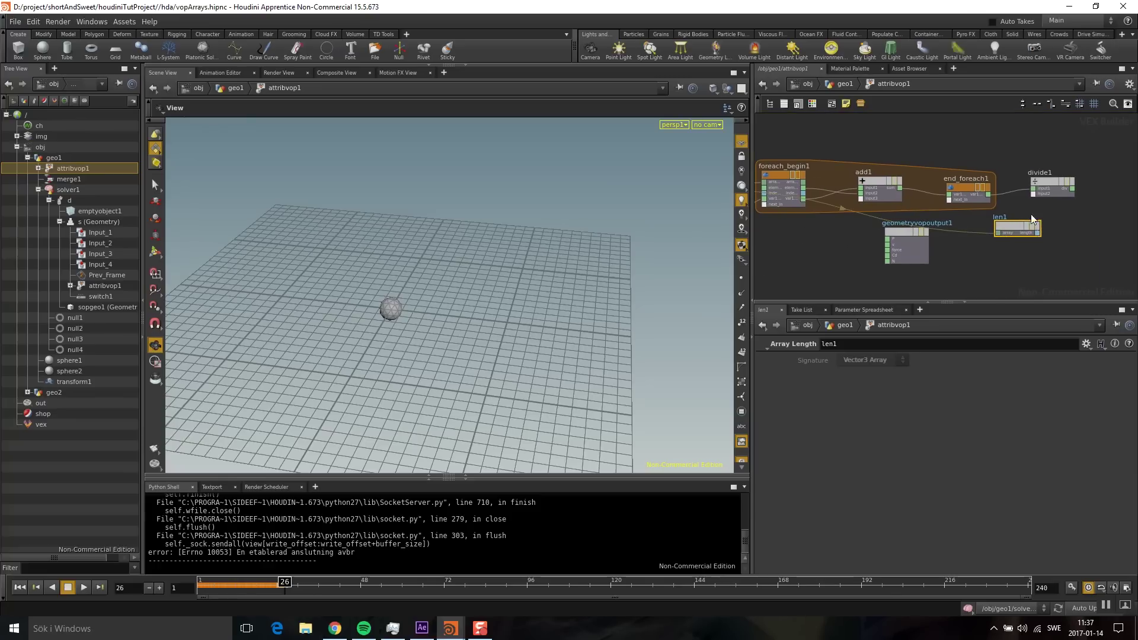
pyautogui.click(1032, 196)
# Wire divide1's averaged result into the geometry output's position.
pyautogui.moveTo(1055, 217); pyautogui.dragTo(832, 212, button='middle')
pyautogui.scroll(-2, 890, 241)
pyautogui.moveTo(769, 222); pyautogui.dragTo(807, 248)
pyautogui.scroll(3, 829, 219)
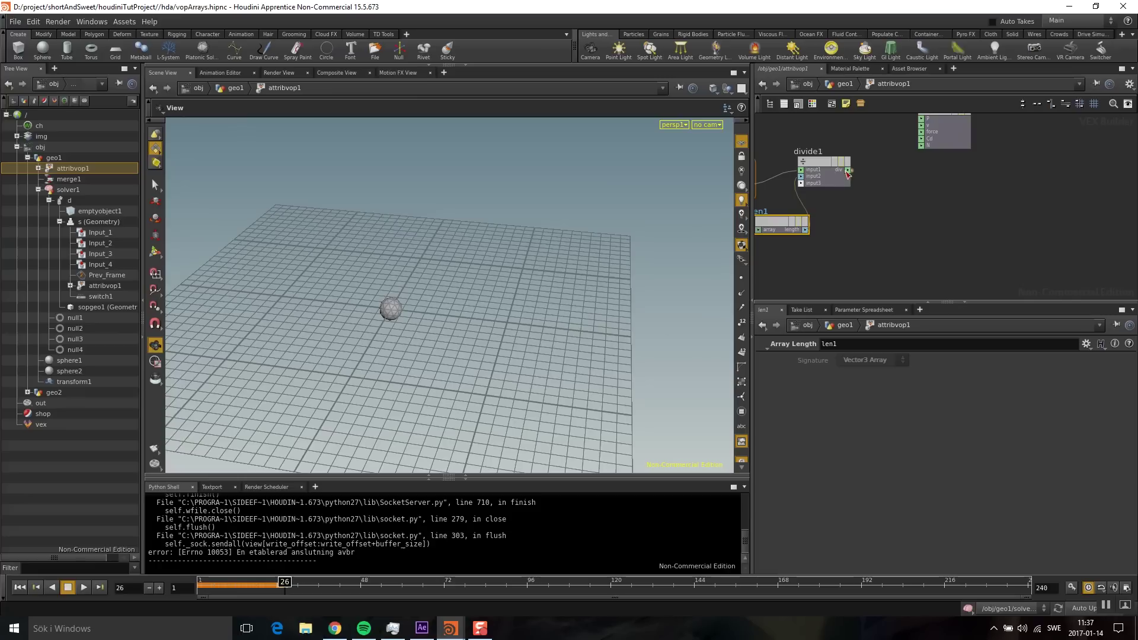
pyautogui.moveTo(896, 168); pyautogui.dragTo(865, 235, button='middle')
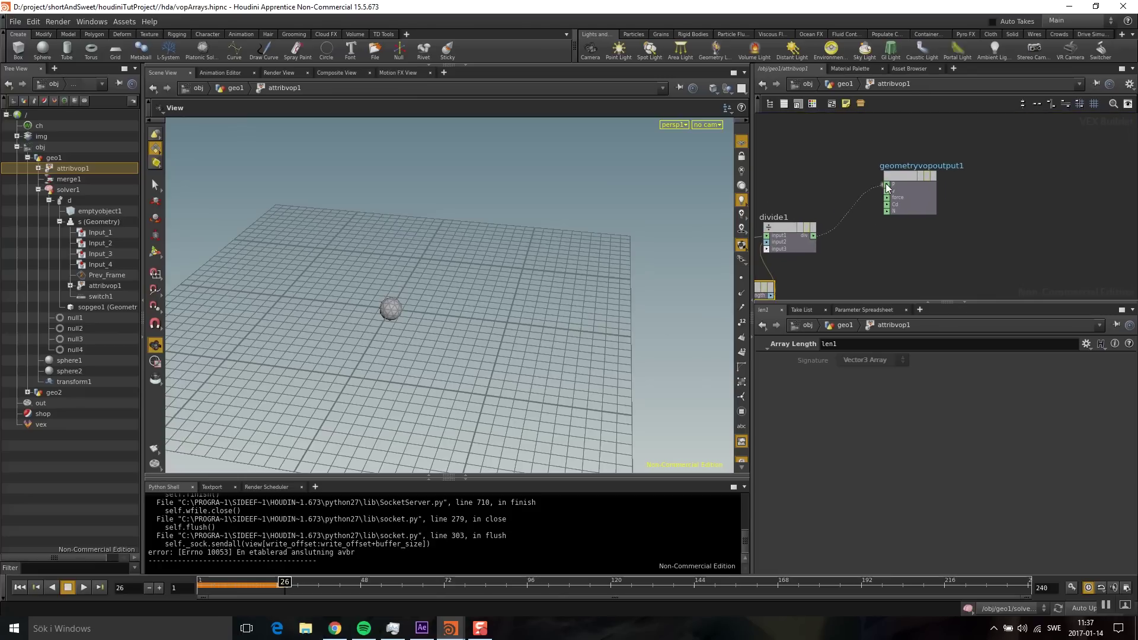
pyautogui.click(887, 188)
# Play the animation in geo1 to check the trailing sphere, then enter solver1.
pyautogui.click(844, 86)
pyautogui.press('Up')
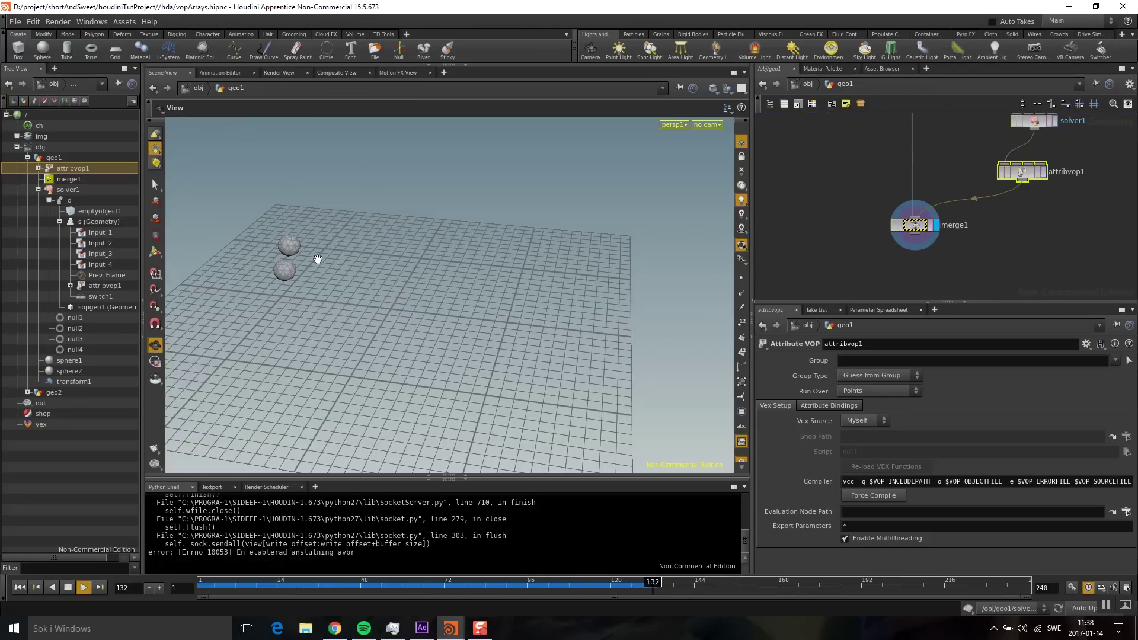
pyautogui.moveTo(828, 200); pyautogui.dragTo(802, 323, button='middle')
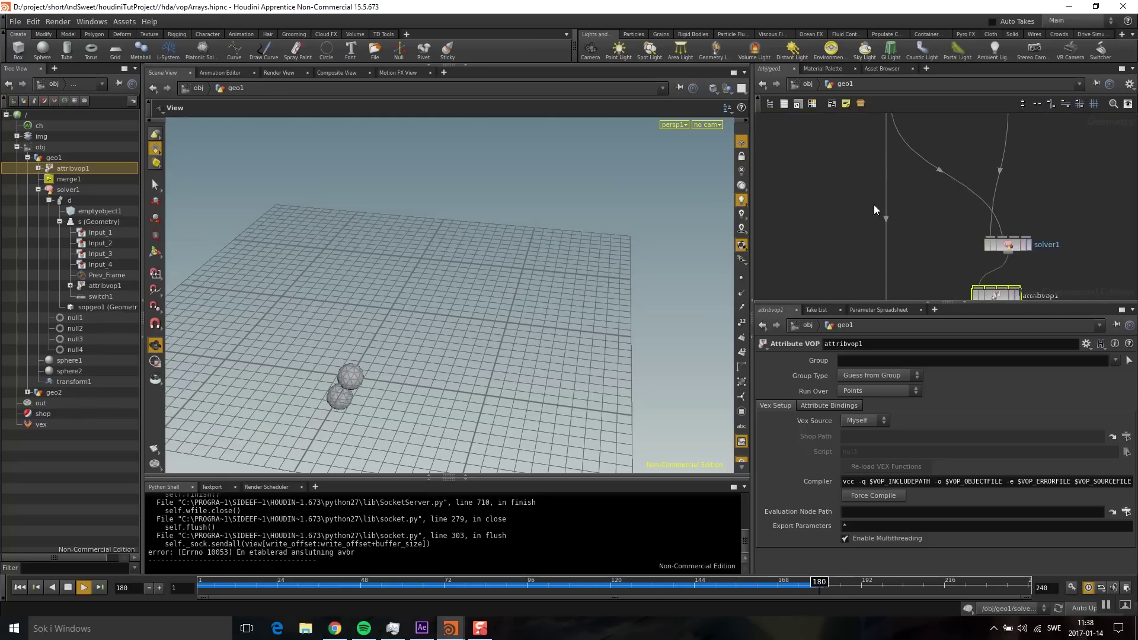
pyautogui.scroll(-3, 868, 205)
pyautogui.moveTo(894, 198); pyautogui.dragTo(820, 252, button='middle')
pyautogui.doubleClick(871, 282)
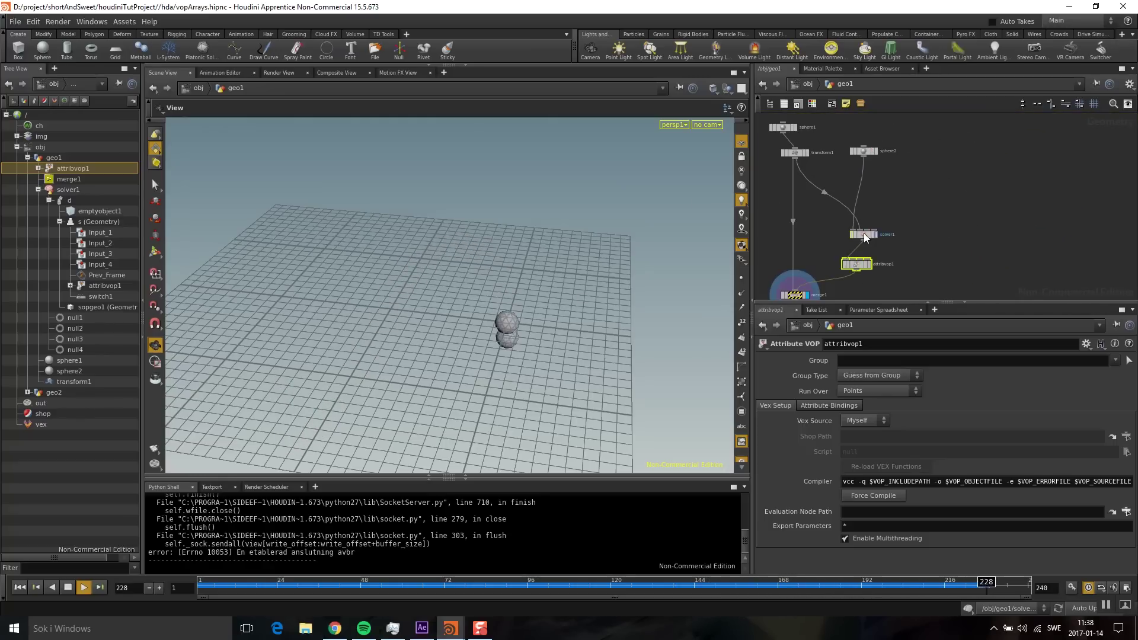
# In solver1's attribvop1, raise compare1's Compare to Integer threshold to 20.
pyautogui.doubleClick(849, 250)
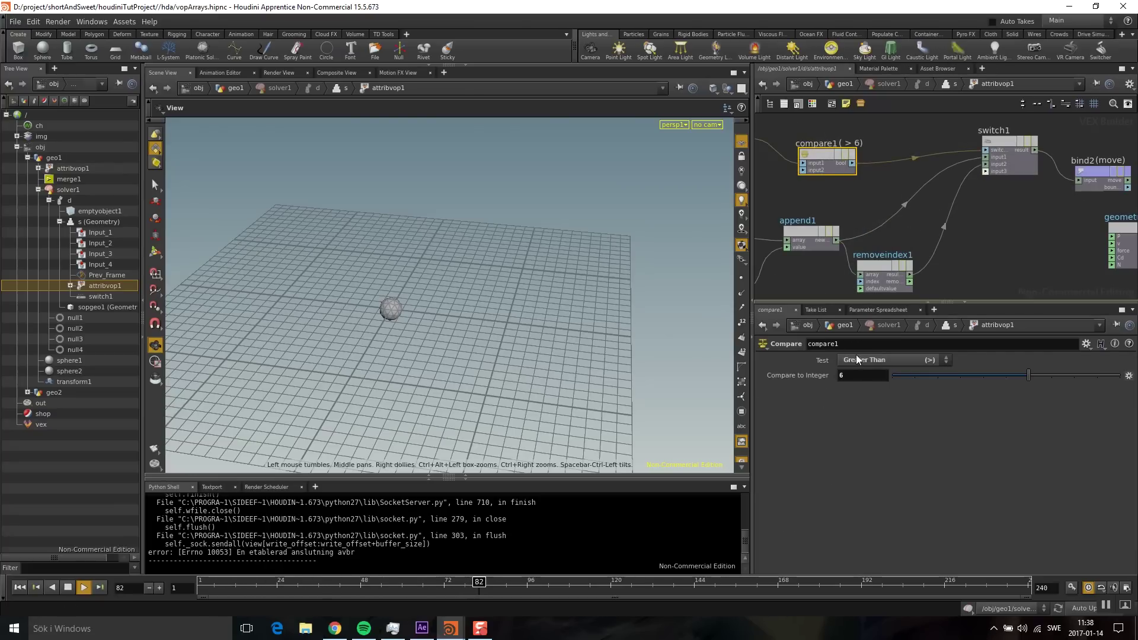
pyautogui.click(839, 376)
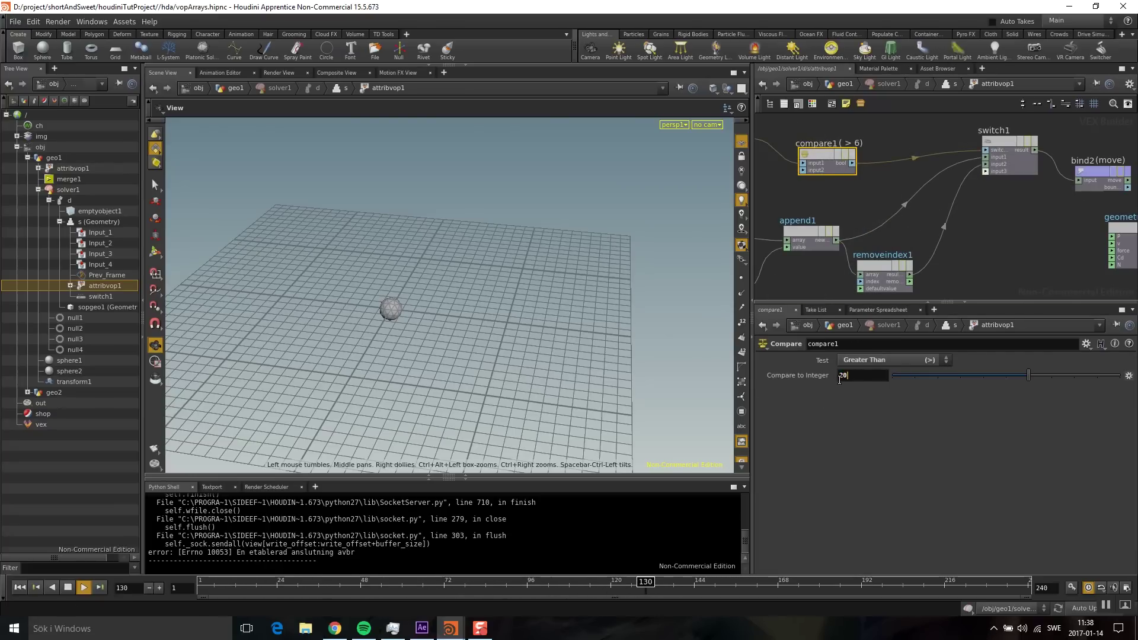
pyautogui.write('20')
pyautogui.press('Return')
pyautogui.click(843, 83)
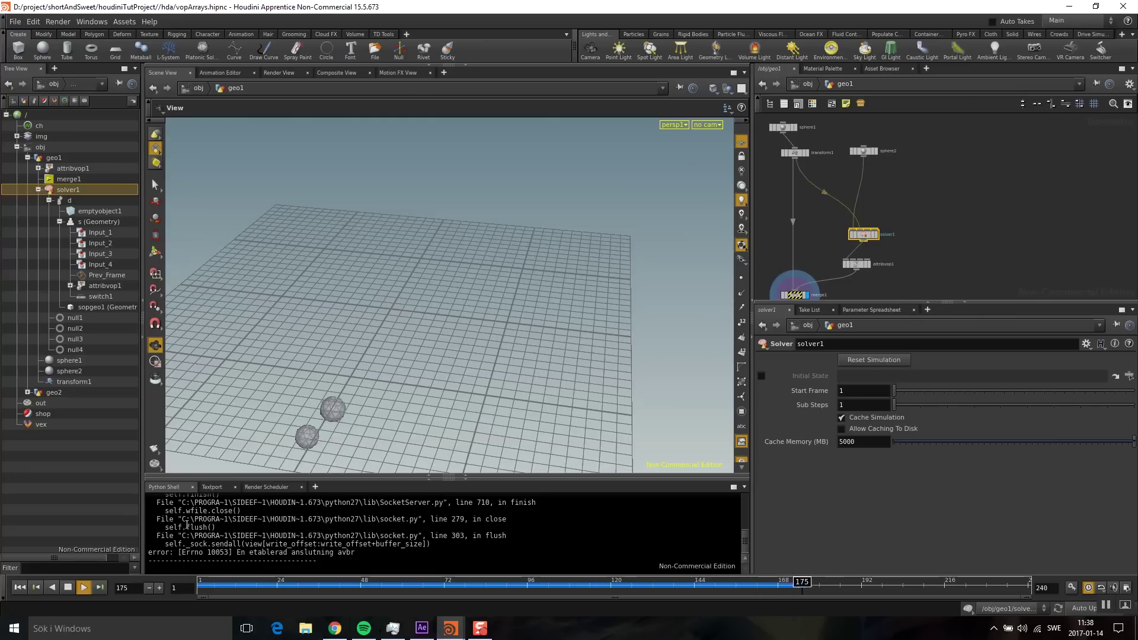